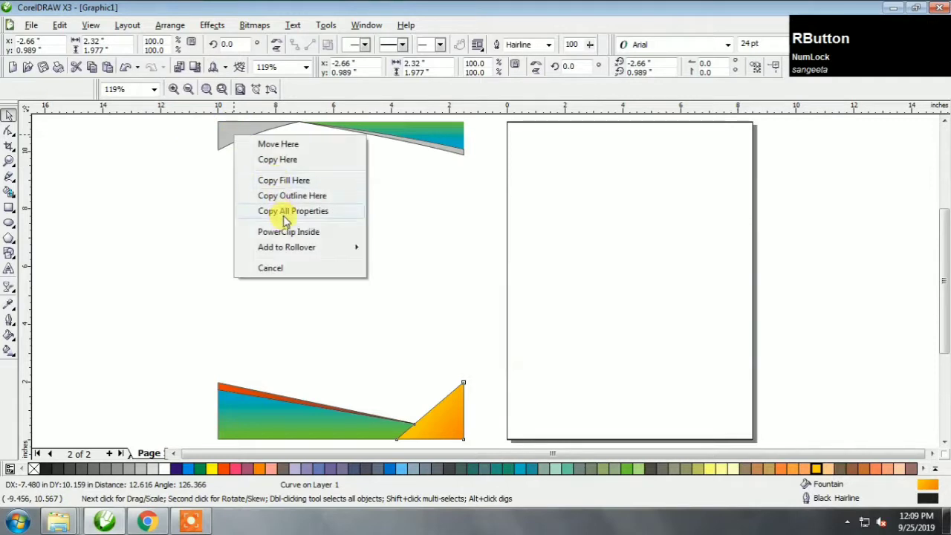
Copy all properties of the lower red strip onto the thin grey strip along the upper edge of the design.
click(256, 387)
drag(245, 385, 428, 143)
click(480, 219)
Remove the outlines from all six corner shapes and PowerClip them inside the page-sized rectangle.
scroll(465, 225, down, 3)
drag(424, 323, 493, 399)
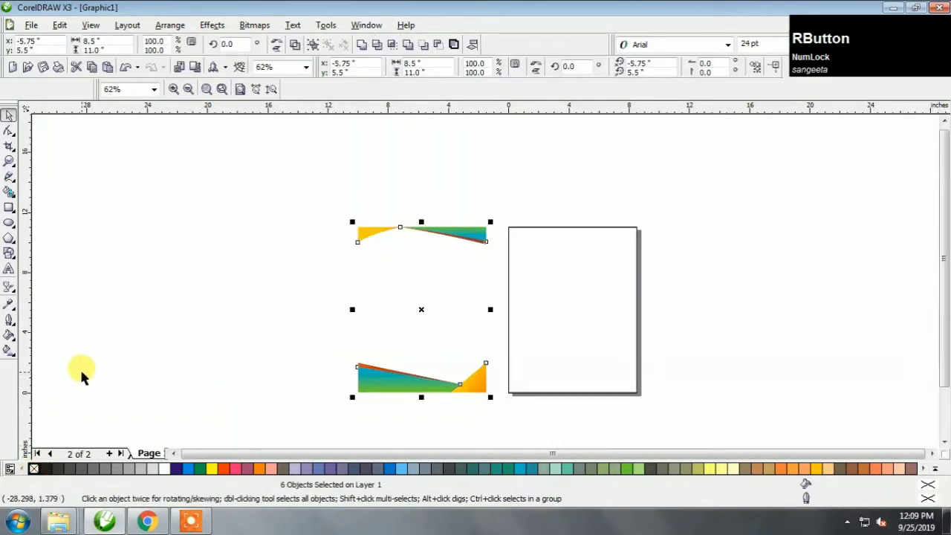
click(295, 44)
drag(454, 234, 589, 314)
click(592, 302)
key(F3)
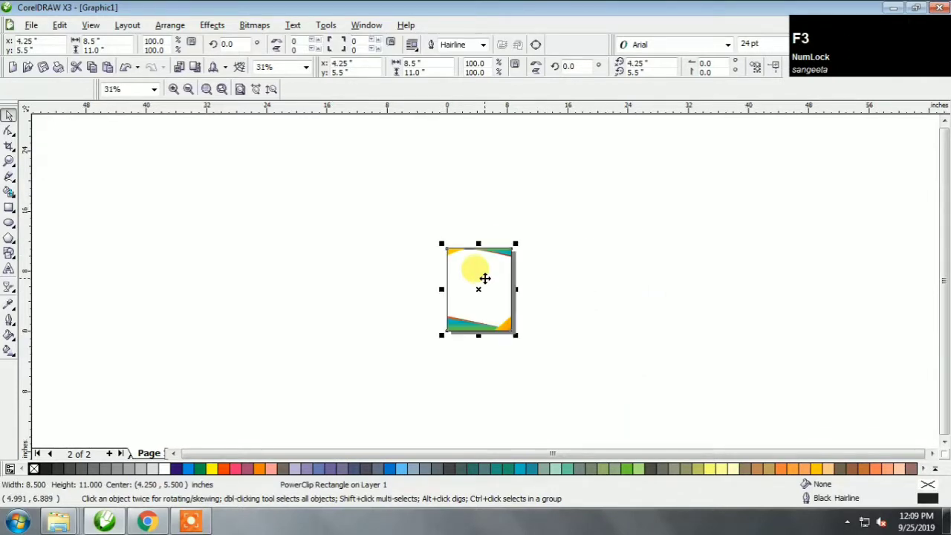
key(F4)
Open the page PowerClip's contents for editing, deselect the corner shapes, and finish editing.
right_click(576, 125)
click(581, 141)
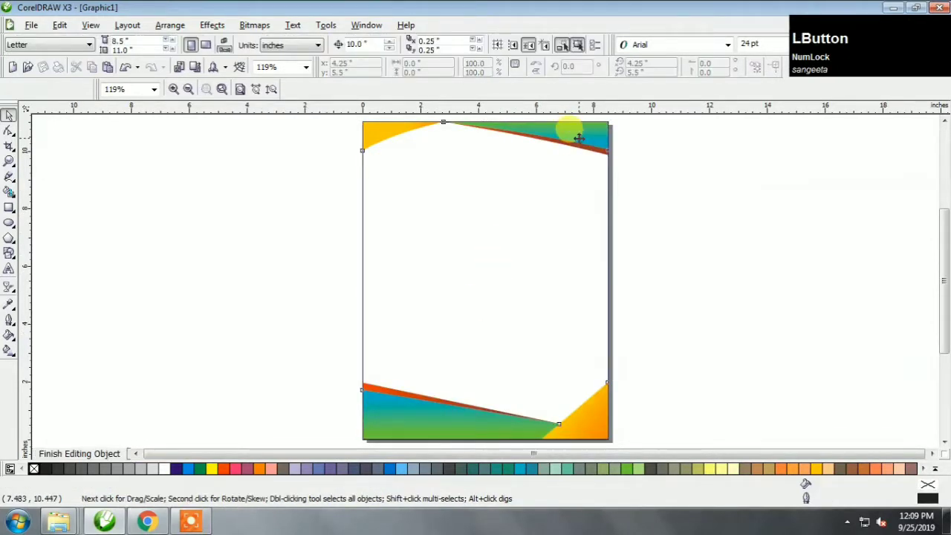
click(293, 46)
click(276, 263)
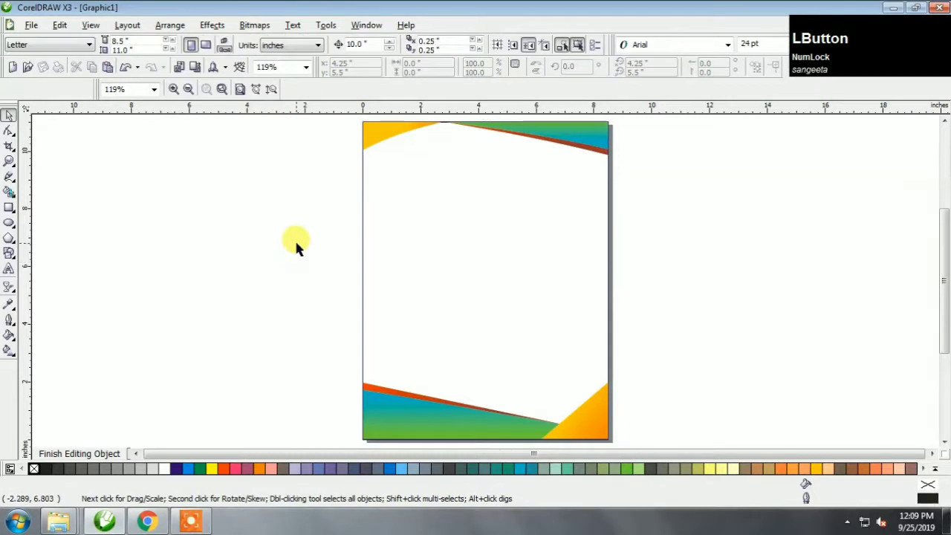
ctrl+click(304, 321)
click(221, 253)
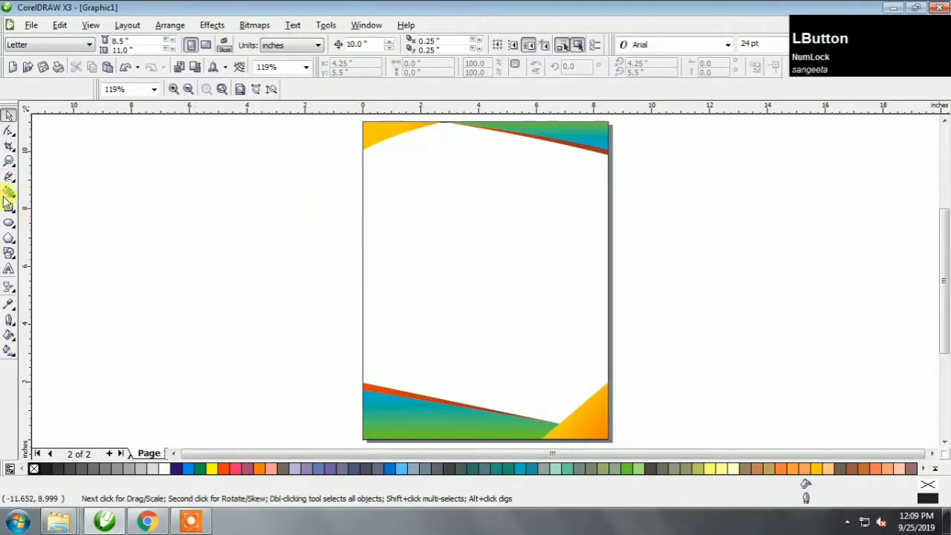
Add a page-frame rectangle, reduce its width and height by 1 inch each to 7.5 × 10 inches, and bring it to the front.
click(9, 207)
double_click(10, 209)
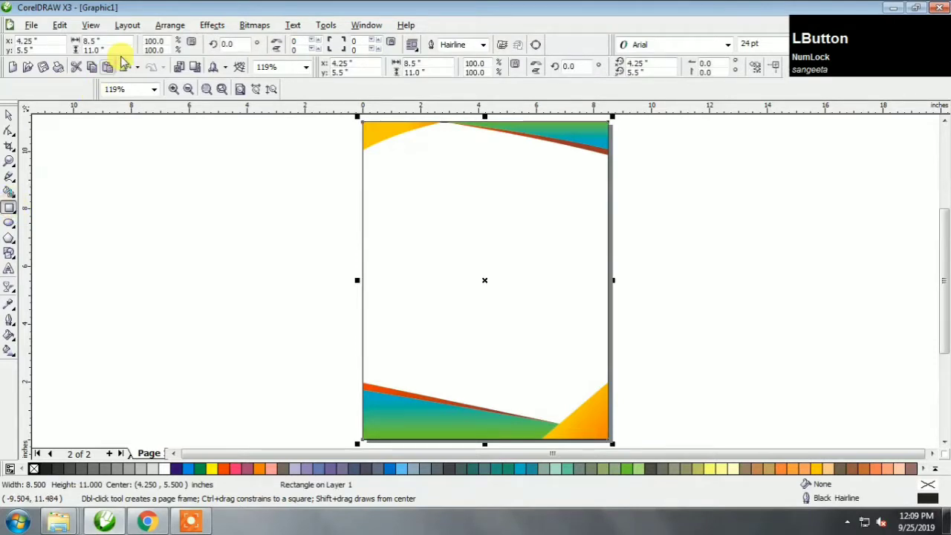
key(KP_Subtract)
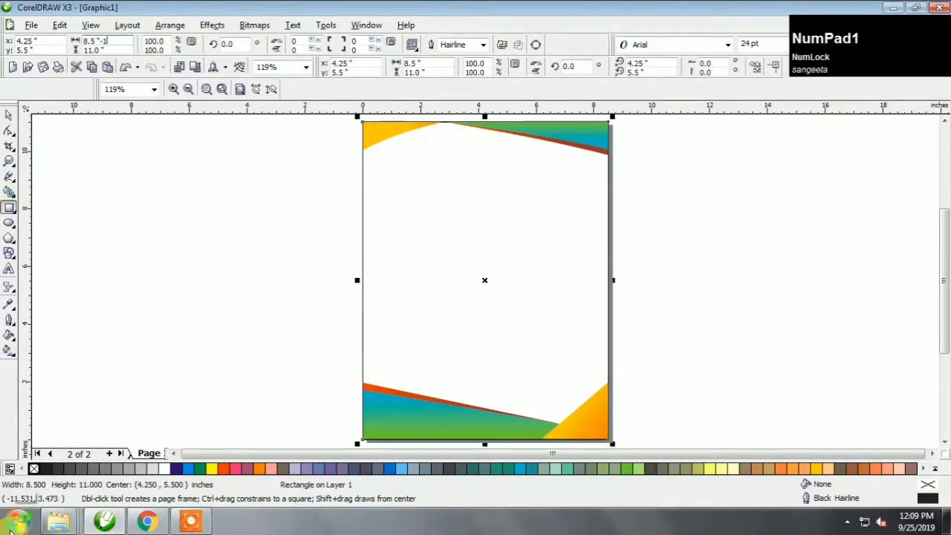
key(Tab)
text(-1)
key(KP_Enter)
key(space)
key(shift+Page_Up)
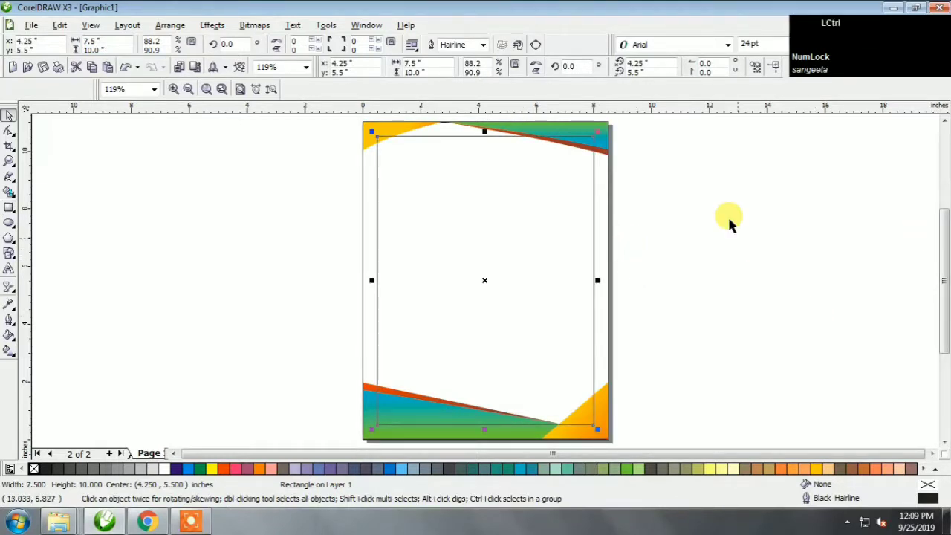
click(654, 282)
click(499, 201)
click(705, 234)
key(F4)
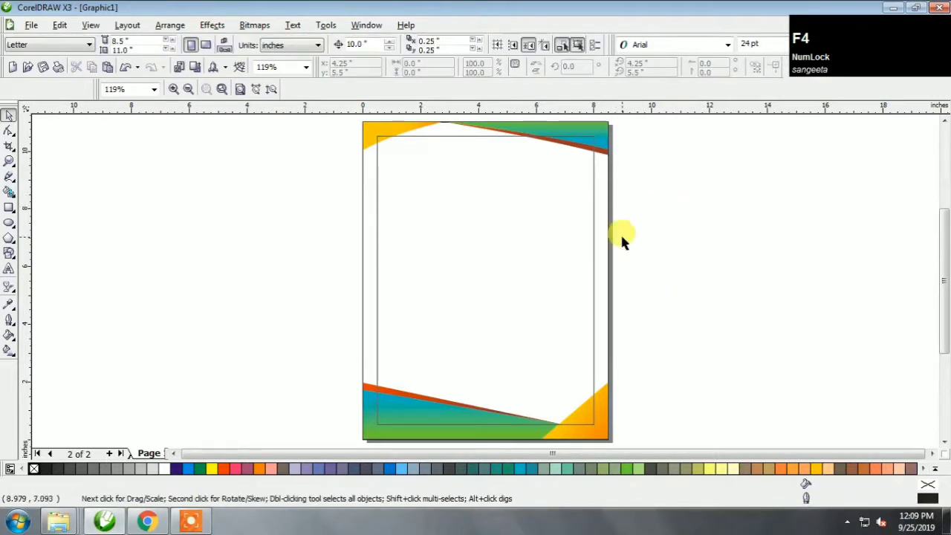
Draw a circle about 1.5 inches in diameter in the upper-left corner of the margin rectangle.
click(9, 223)
drag(377, 136, 420, 180)
key(space)
click(302, 186)
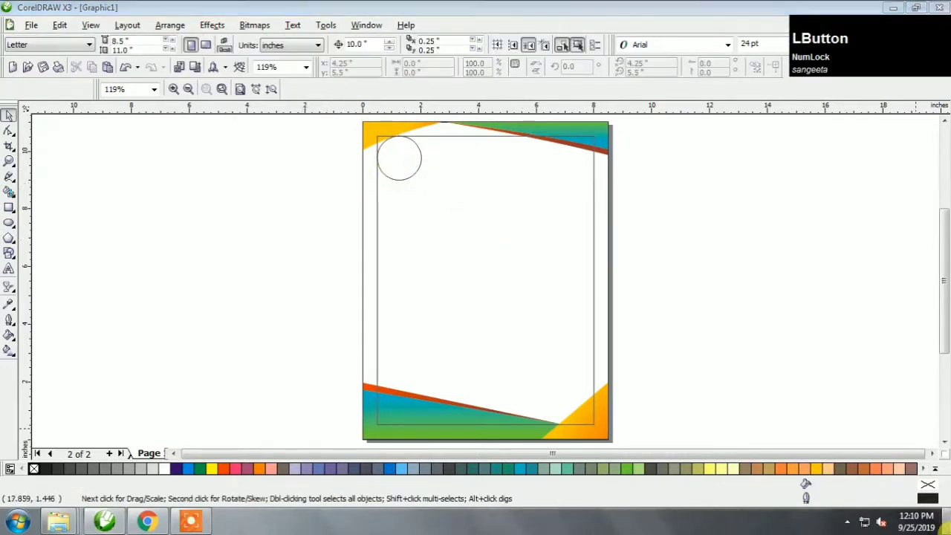
Bring in the multicoloured swirl logo and PowerClip it inside the circle.
click(945, 520)
drag(130, 240, 410, 153)
click(439, 197)
Enlarge the swirl logo bitmap within the circle's PowerClip contents and finish editing.
ctrl+click(401, 158)
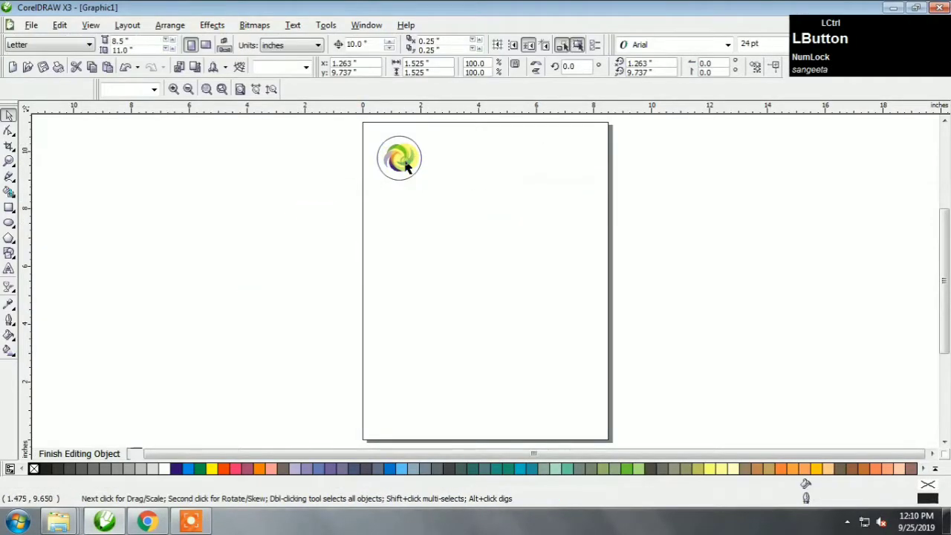
key(shift+F2)
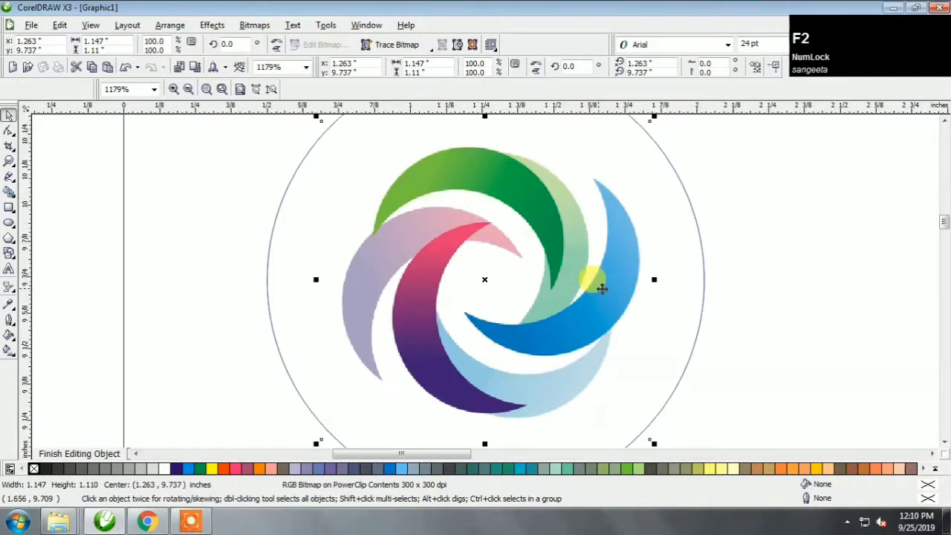
scroll(539, 365, down, 1)
mouse_move(521, 372)
mouse_down()
mouse_move(543, 384)
mouse_move(532, 376)
mouse_up()
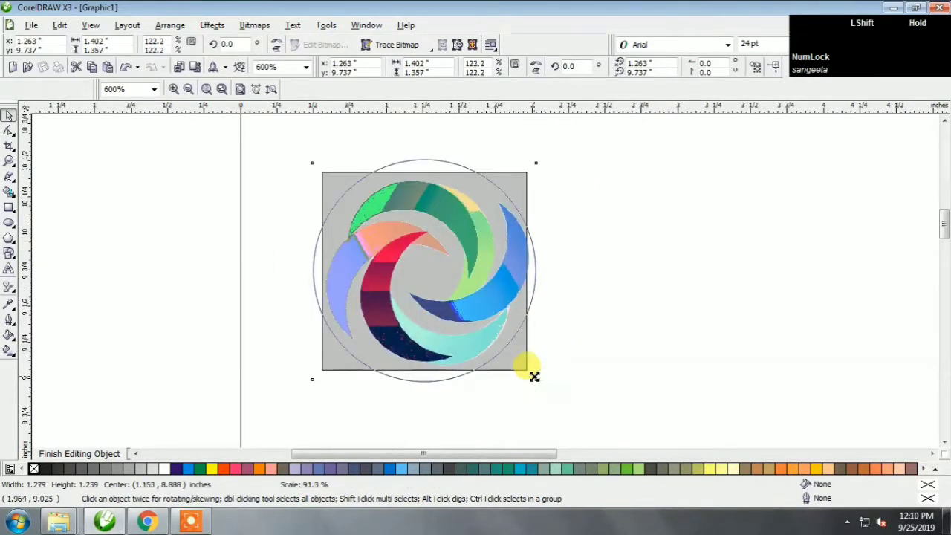
click(79, 453)
Fill the logo circle white and give it a red 4.0 pt outline, placed behind the fill and scaling with the image.
click(163, 468)
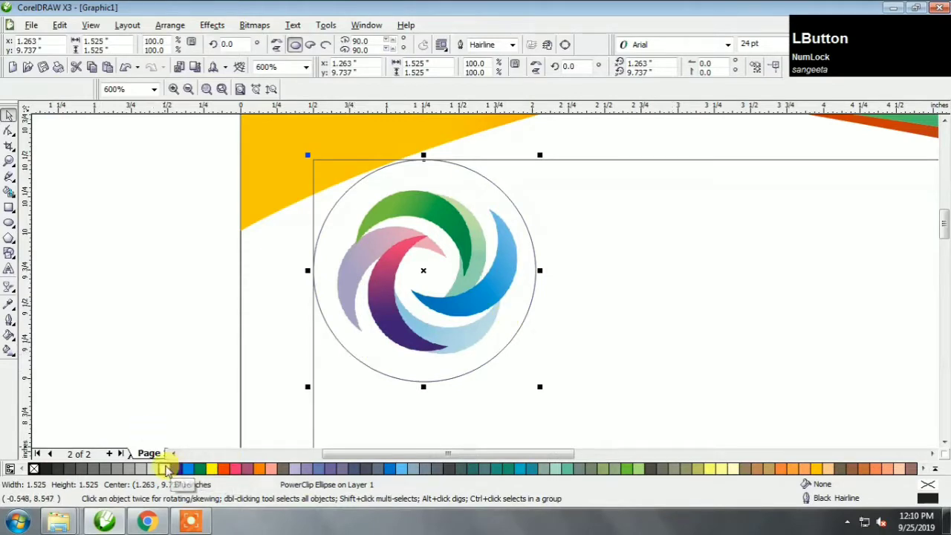
right_click(227, 469)
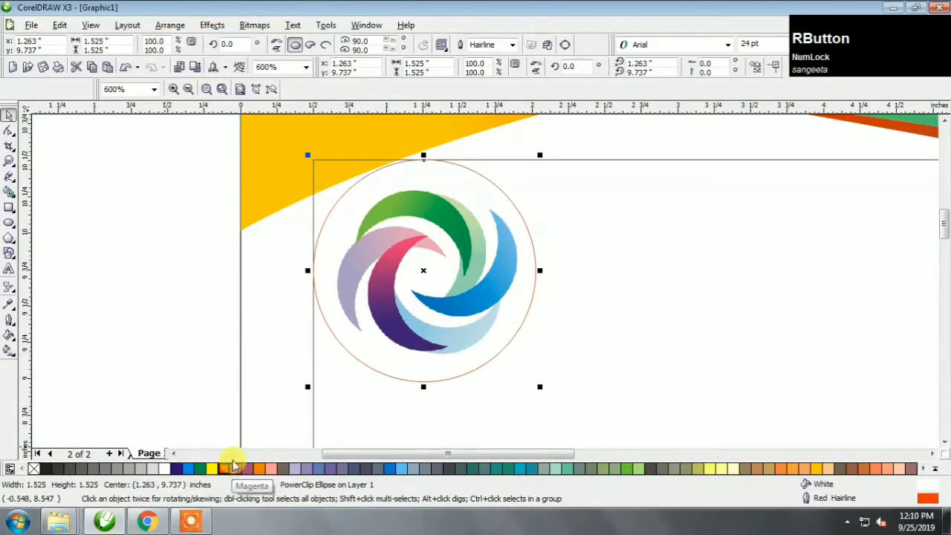
key(F12)
click(397, 187)
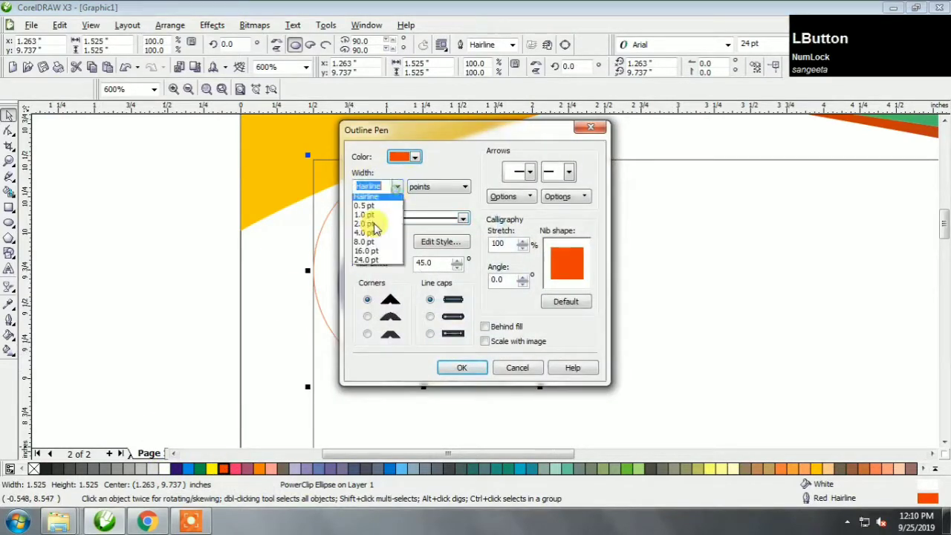
click(368, 243)
click(484, 327)
click(484, 341)
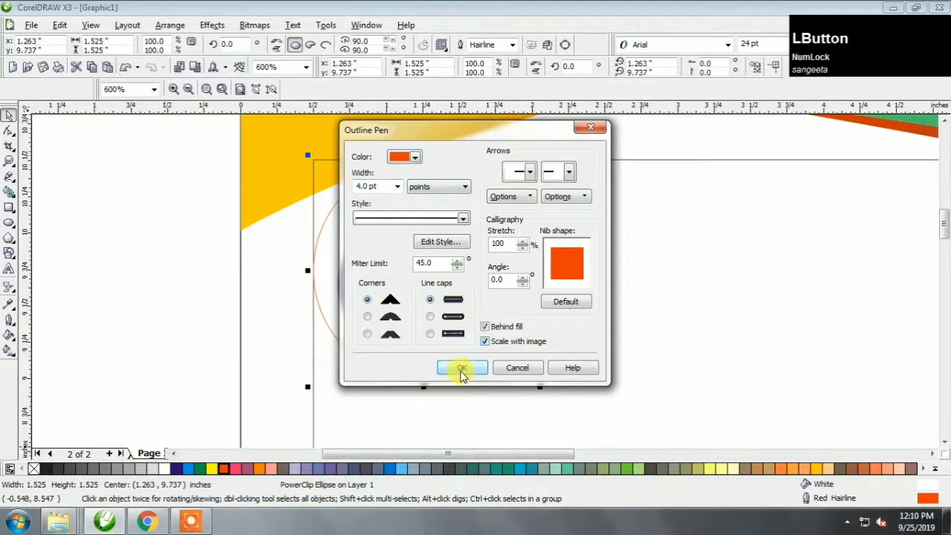
click(461, 368)
Remove the outline from the 7.5 × 10 inch margin rectangle.
key(F4)
click(462, 166)
right_click(33, 468)
click(102, 356)
scroll(484, 282, up, 2)
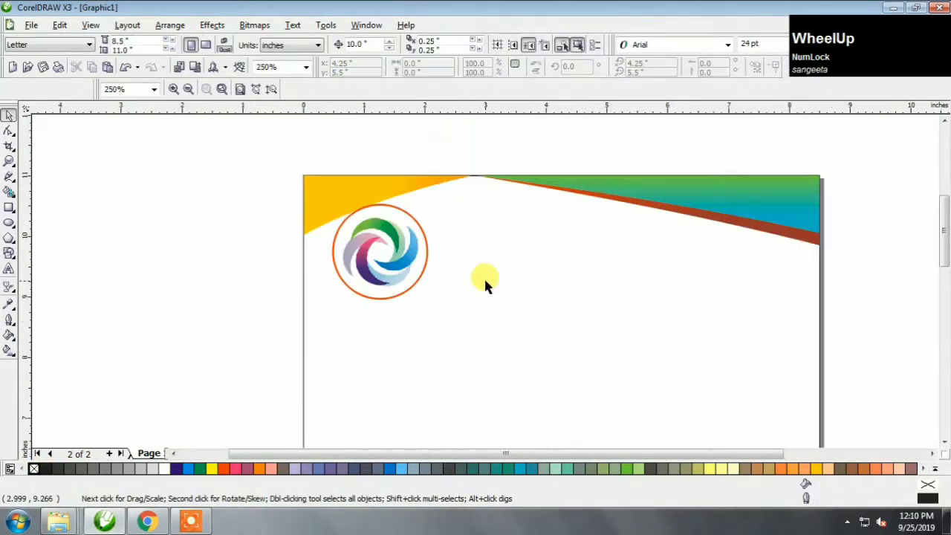
Add right-aligned artistic text beside the logo reading COMPANY NAME, with the person's full name on a second line.
key(F8)
click(538, 236)
key(Caps_Lock)
text(COM)
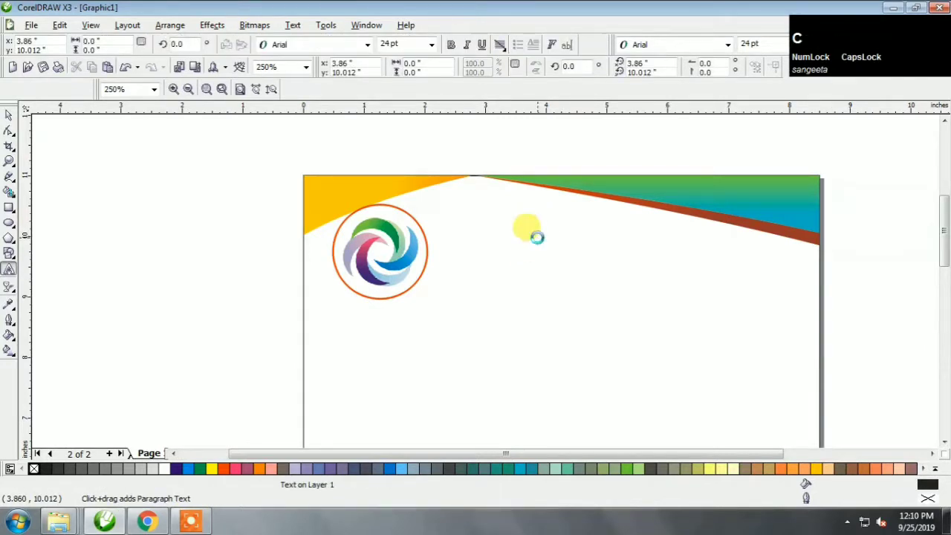
text(PANY NAME)
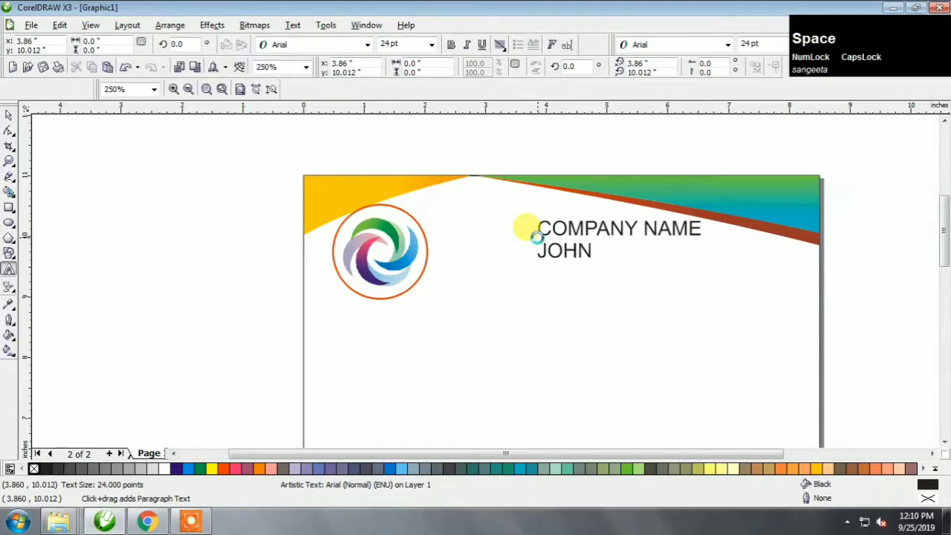
key(ctrl+r)
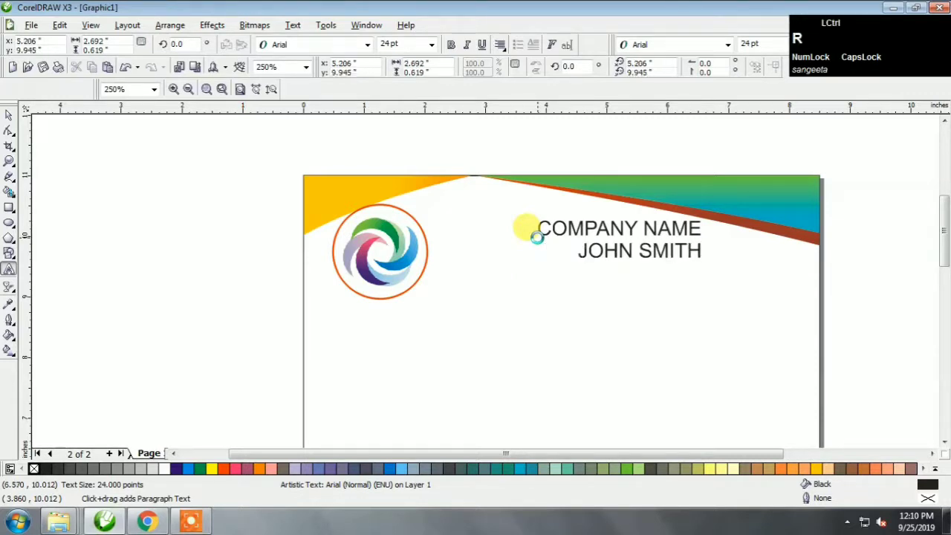
Set the heading text in Arial MT Black and reduce the font size of the second line.
key(ctrl+a)
click(367, 45)
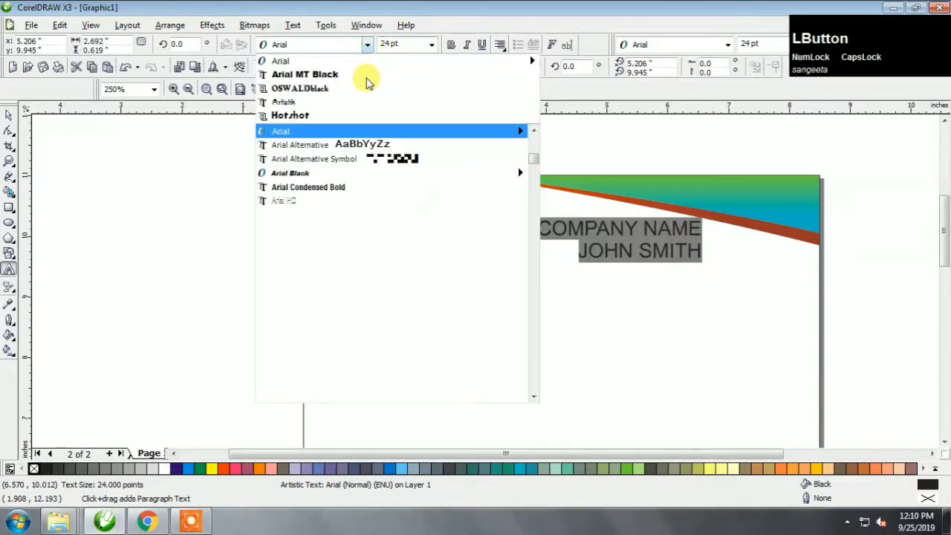
click(359, 75)
click(585, 250)
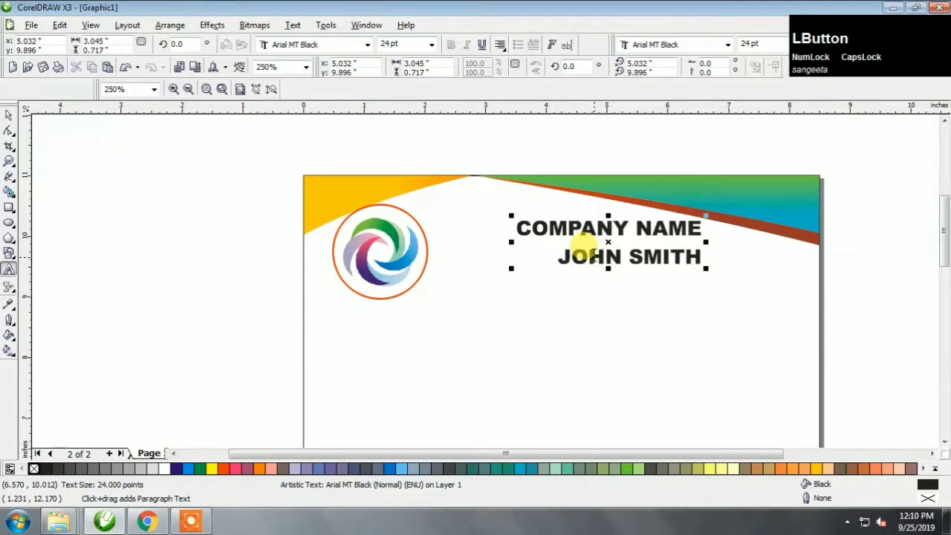
key(shift+End)
key(ctrl+KP_4)
Enlarge the heading block to about 3.8 inches wide and move it left beside the logo.
key(space)
drag(512, 266, 466, 273)
shift+click(399, 249)
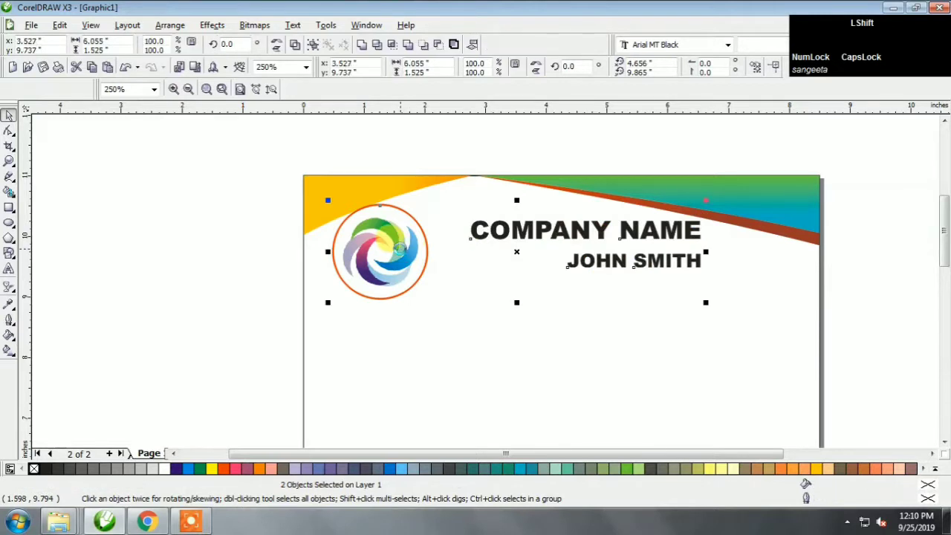
click(267, 257)
click(471, 240)
drag(464, 233, 444, 237)
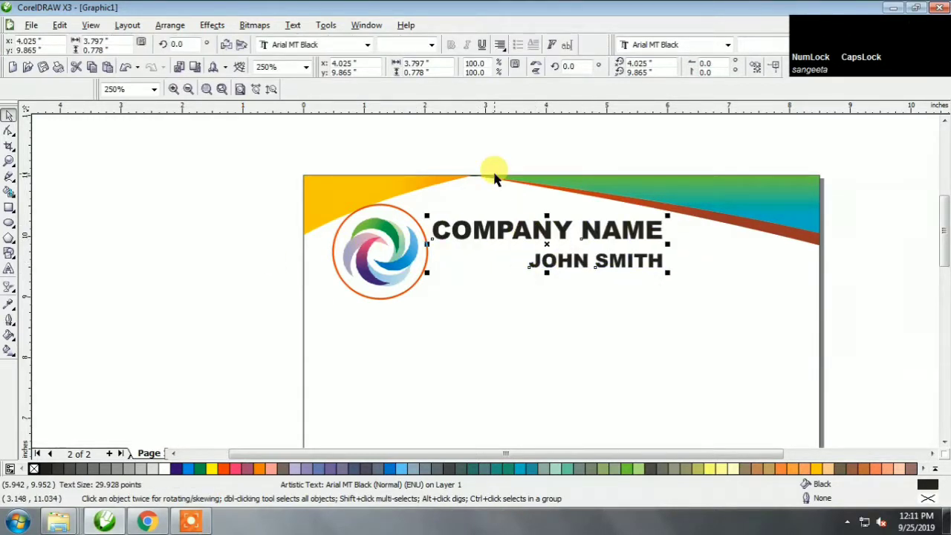
Shrink the circular logo to about 1.2 inches and align it with the margin rectangle's left edge.
click(416, 257)
mouse_move(431, 303)
mouse_down()
mouse_move(418, 292)
mouse_move(431, 282)
mouse_move(424, 286)
mouse_up()
shift+click(434, 285)
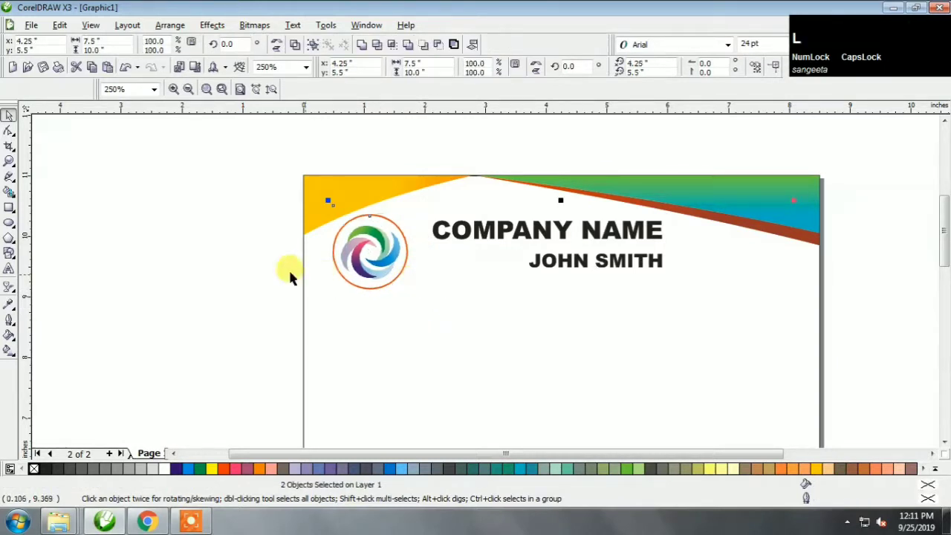
Move the two-line heading left, closer to the circular logo.
click(477, 227)
drag(478, 227, 463, 227)
click(249, 296)
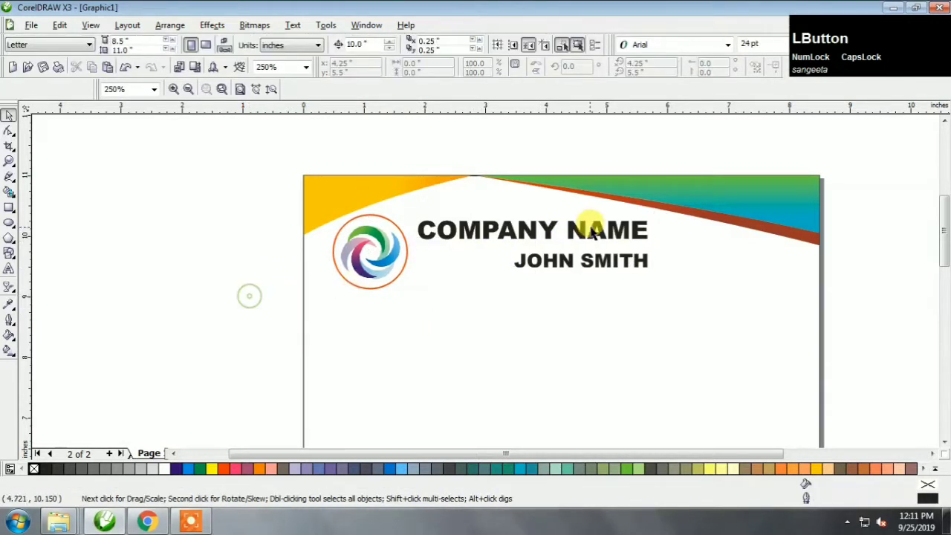
Break the heading into separate lines and fill COMPANY NAME red and the person's name dark blue.
click(583, 232)
ctrl+click(582, 230)
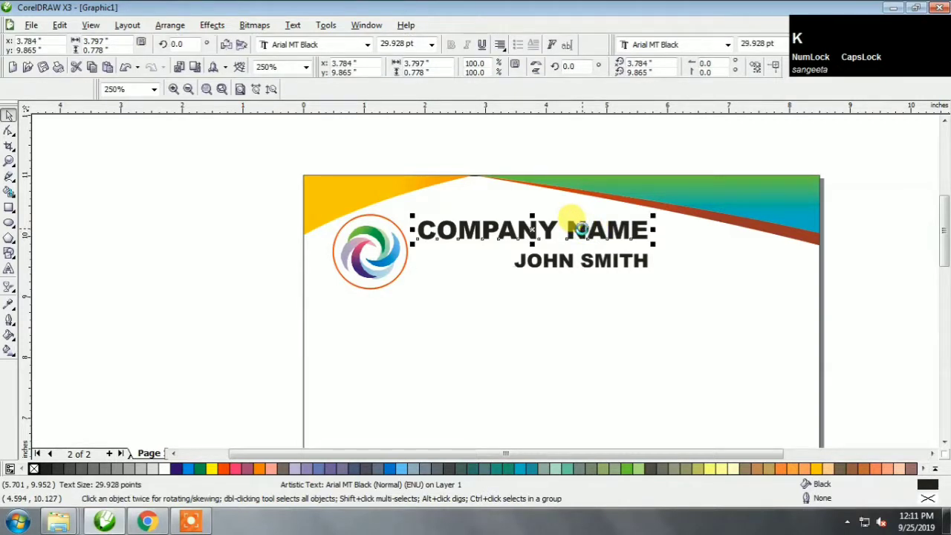
click(224, 468)
ctrl+click(524, 264)
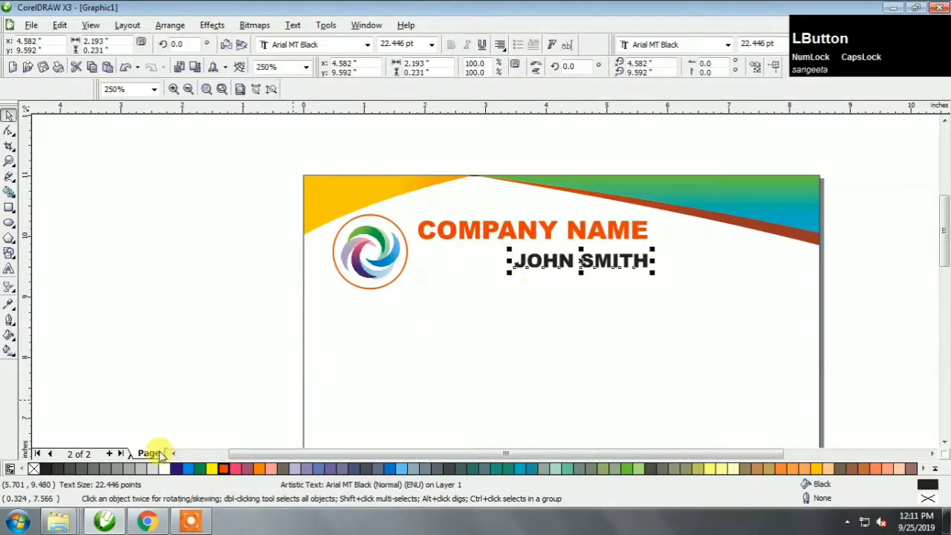
click(177, 468)
click(400, 149)
Scale both heading lines together to 93.9%, about 3.57 inches wide.
drag(400, 148, 672, 318)
drag(550, 232, 643, 269)
scroll(513, 238, up, 1)
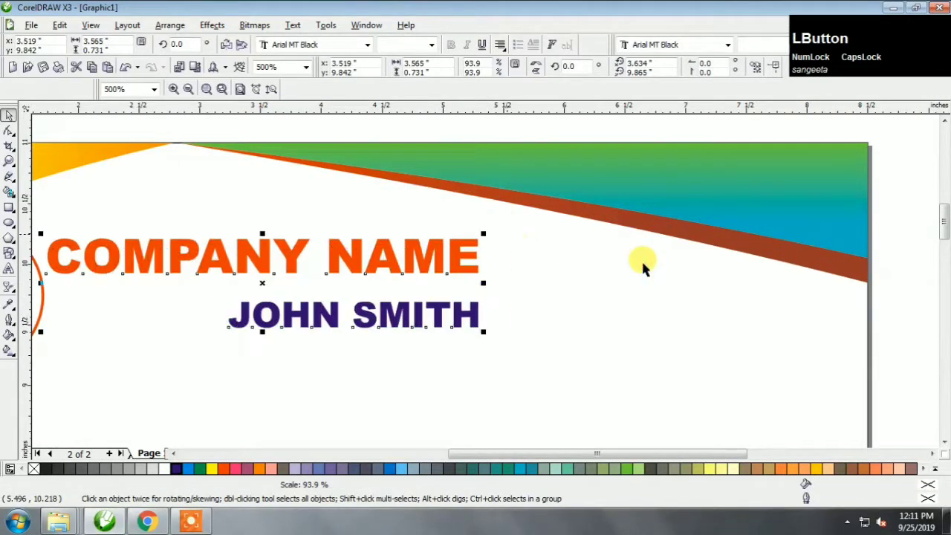
click(880, 309)
scroll(491, 271, down, 1)
Shrink the circular logo slightly and move both heading lines down level with the logo's centre.
click(229, 307)
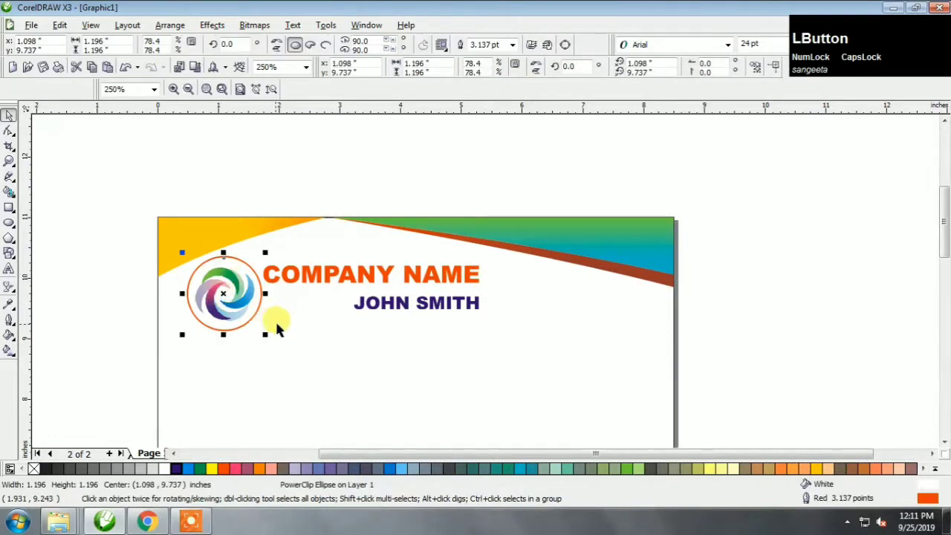
drag(262, 331, 282, 268)
drag(248, 203, 512, 351)
shift+click(224, 293)
key(Down)
click(724, 310)
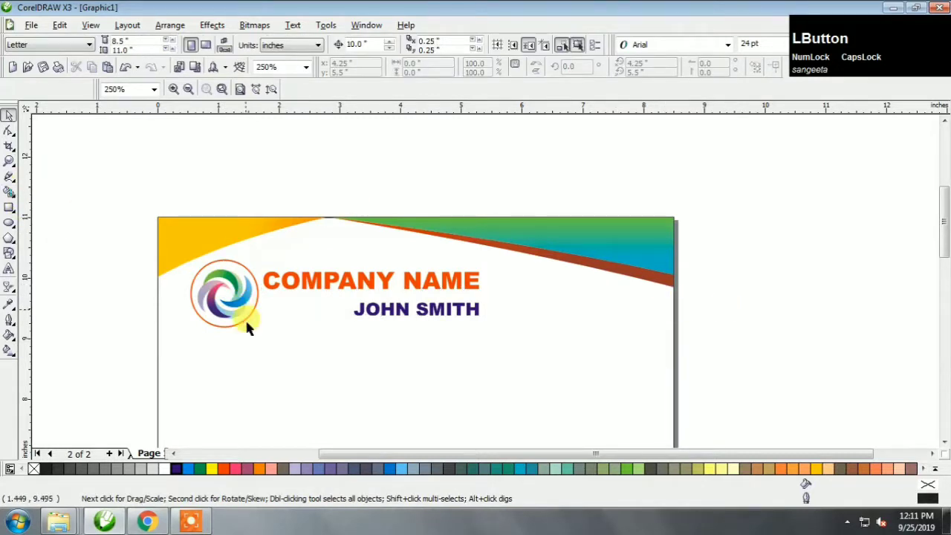
Draw a 7.5 × 0.126 inch bar across the margins below the heading, filled black with no outline.
key(F6)
drag(188, 349, 644, 358)
key(space)
click(43, 469)
right_click(34, 468)
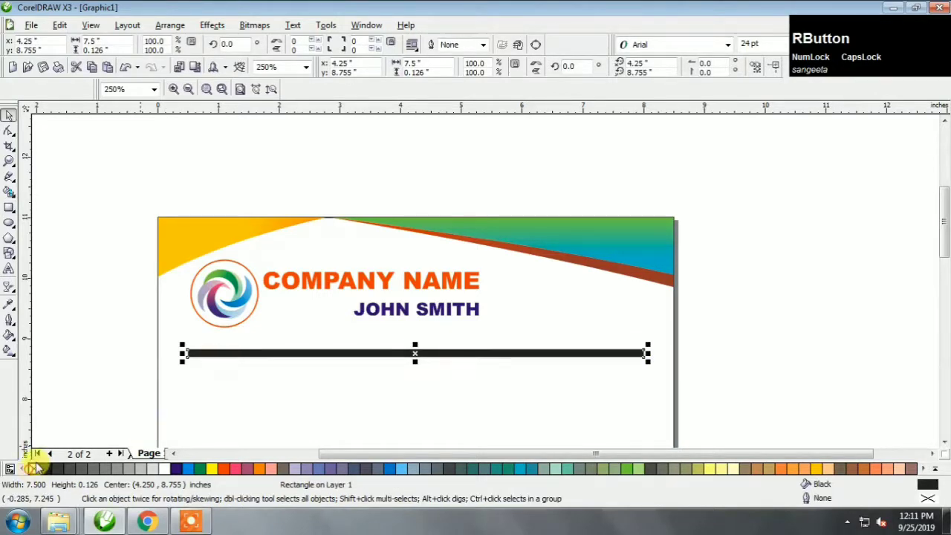
Convert the black bar to a 300 dpi CMYK Color (32-bit) bitmap with a transparent background.
click(251, 24)
click(286, 38)
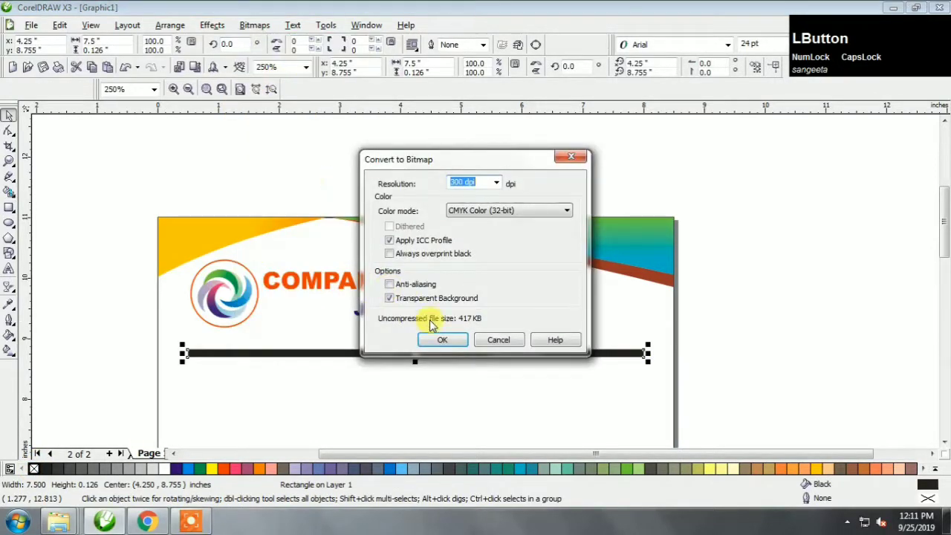
click(439, 339)
Apply a Gaussian Blur with a 20-pixel radius to the black bar bitmap.
click(255, 24)
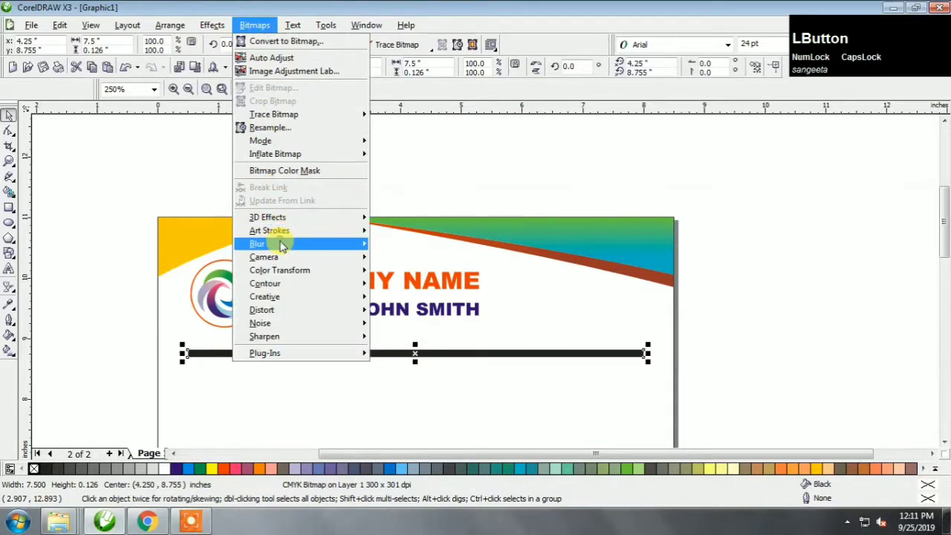
mouse_move(265, 243)
click(391, 265)
drag(458, 218, 329, 110)
click(245, 152)
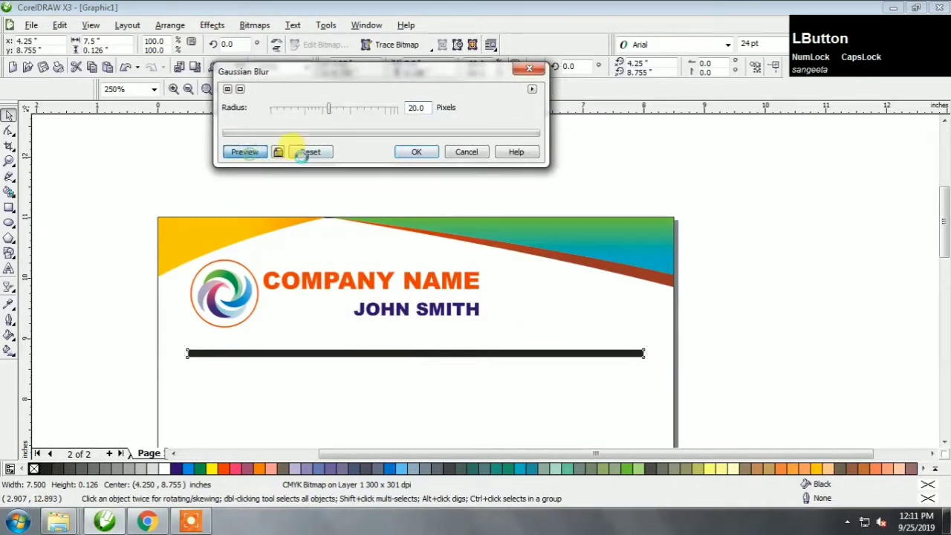
click(418, 152)
Crop away the upper half of the blurred bar by moving its top nodes down to the bar's centre line.
key(shift+F2)
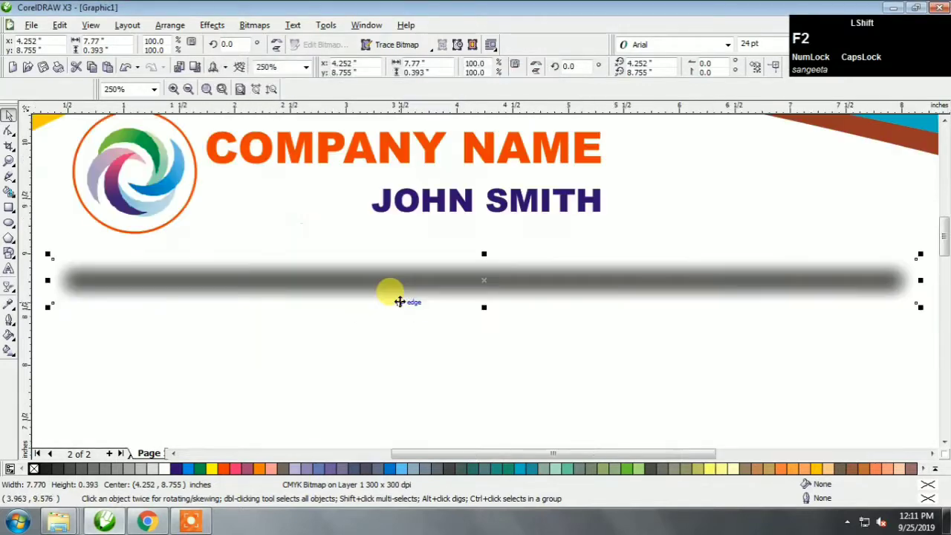
key(F10)
click(916, 260)
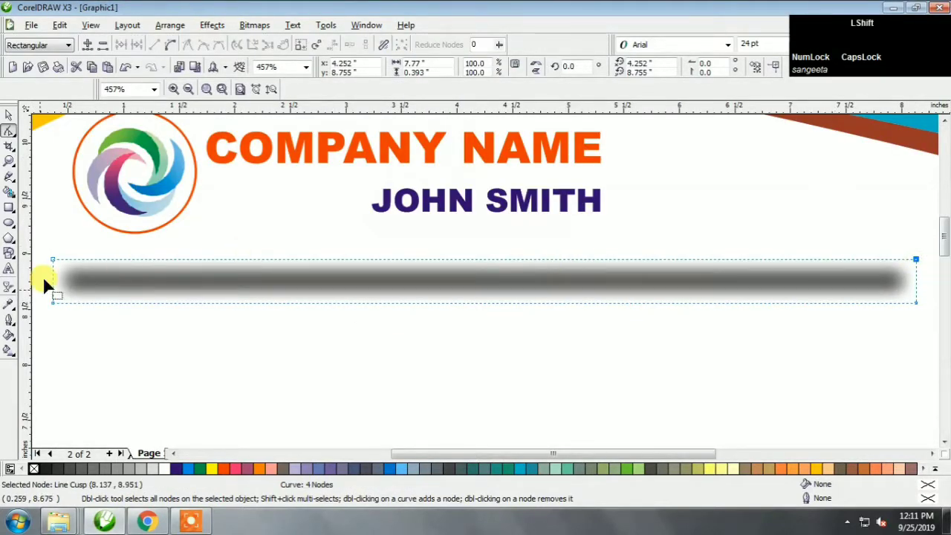
drag(916, 260, 918, 282)
key(space)
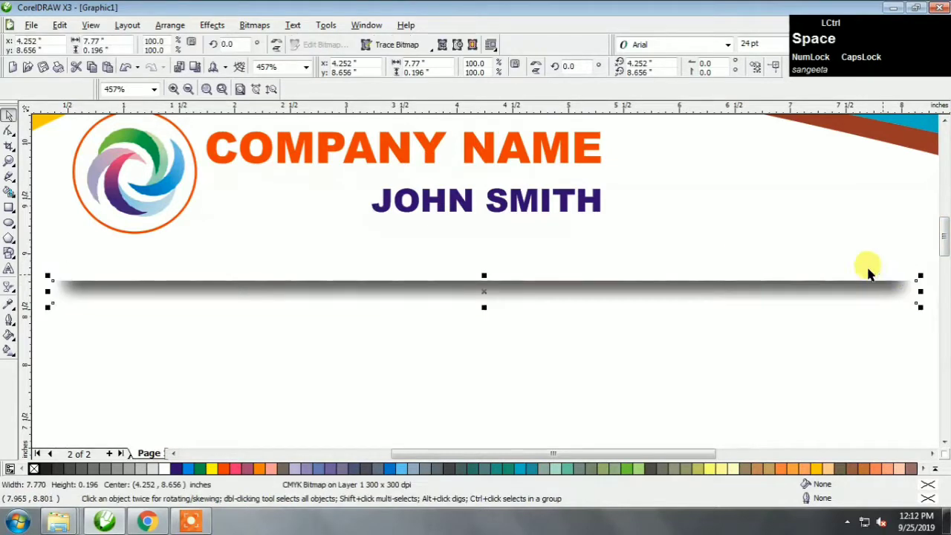
Squash the cropped bar to 50% of its height, about 0.098 inches, and move it up closer beneath the heading.
scroll(812, 274, down, 2)
scroll(301, 282, up, 3)
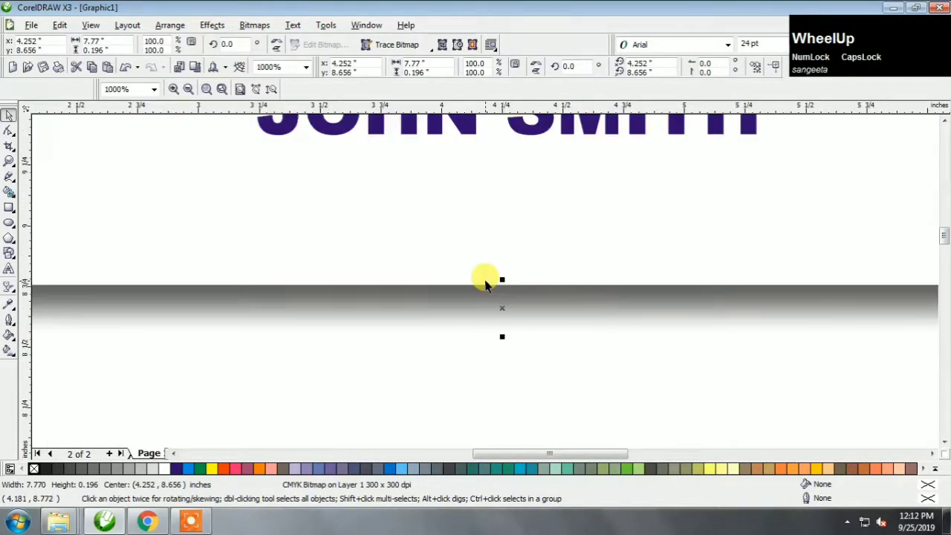
drag(501, 336, 503, 291)
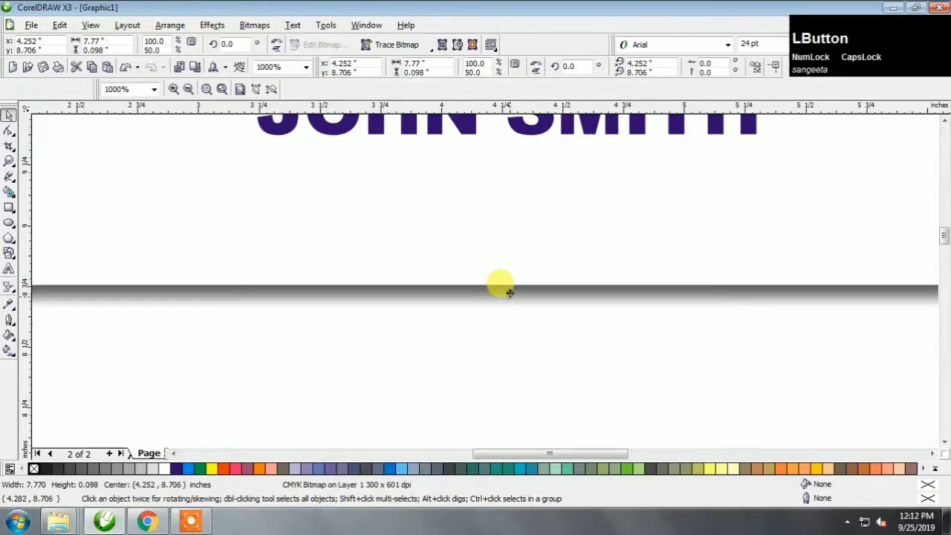
scroll(478, 281, down, 1)
scroll(476, 279, down, 1)
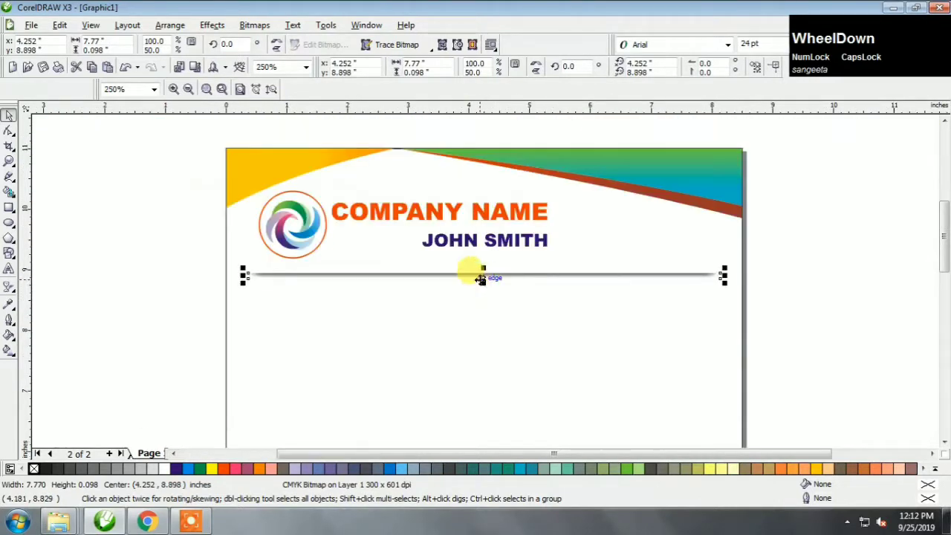
Duplicate the divider bar above the original, rotate the copy 90°, and shorten it to about 1.09 inches tall.
drag(483, 279, 482, 176)
right_click(482, 177)
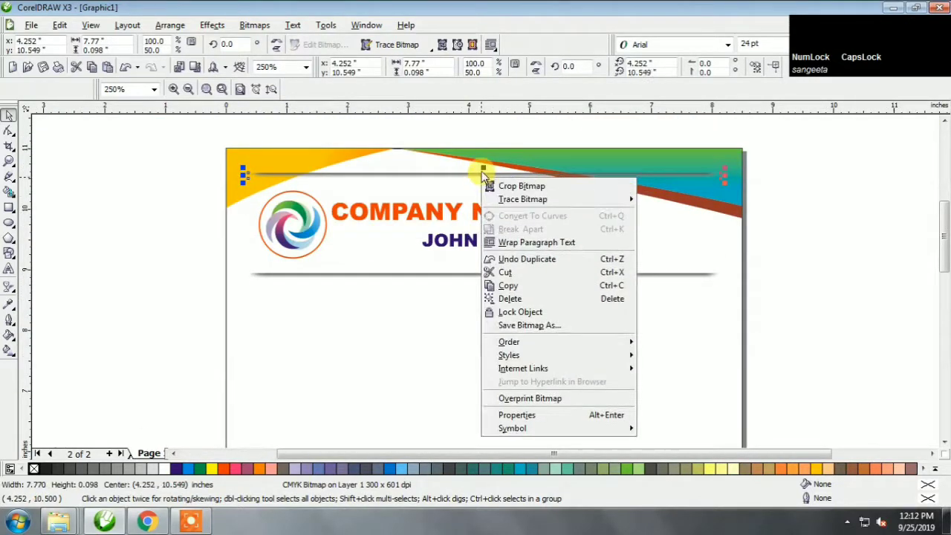
click(482, 173)
click(483, 176)
drag(239, 171, 483, 269)
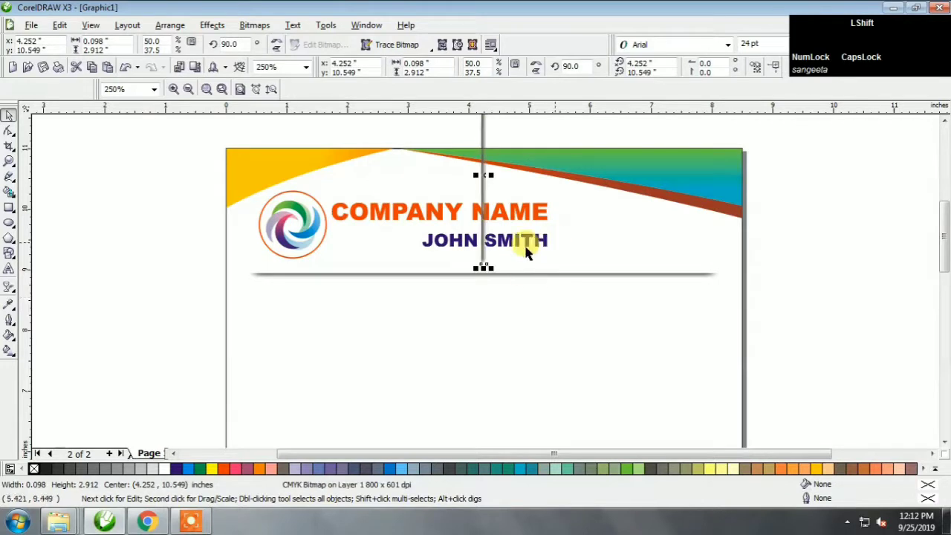
key(ctrl+r)
Align the vertical bar to the top-right corner of the margin frame and move it beside the heading's right end.
shift+click(567, 238)
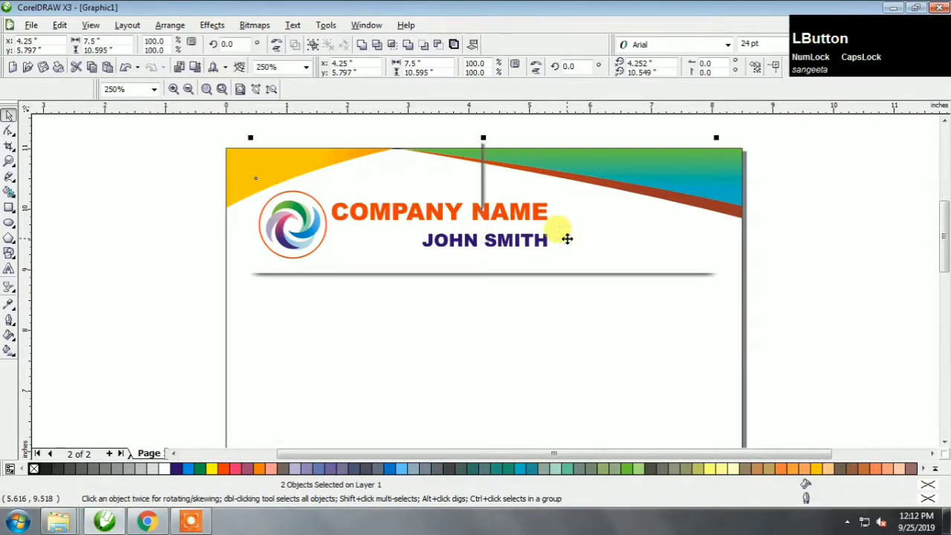
key(t)
key(r)
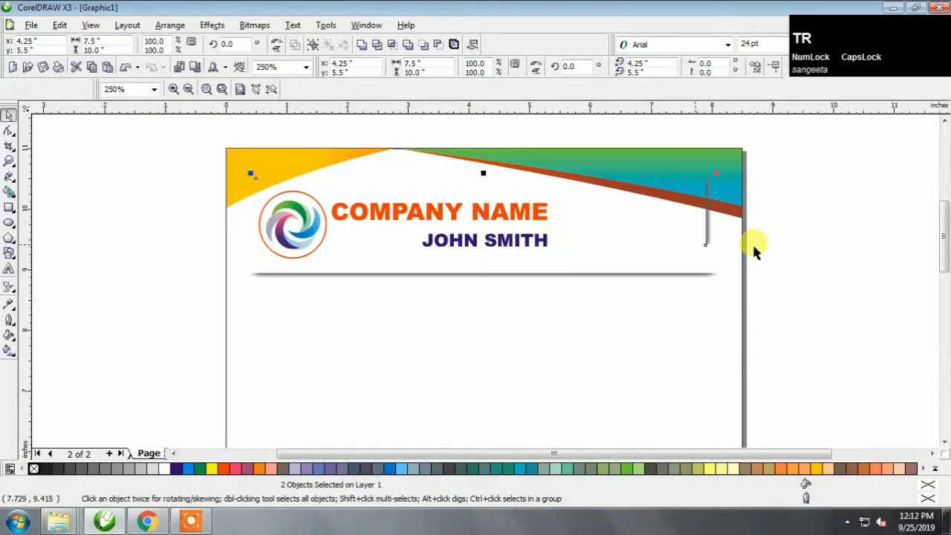
click(707, 238)
drag(706, 238, 565, 236)
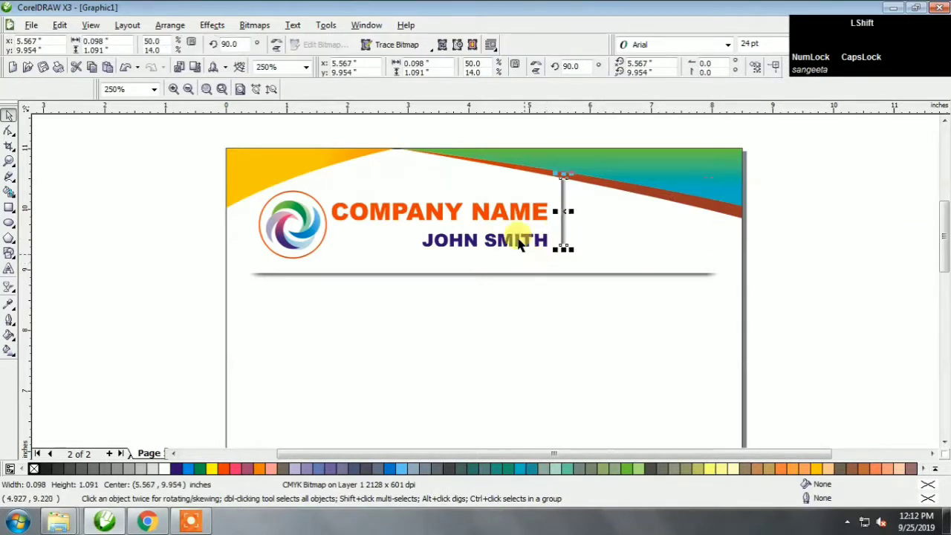
Lower the vertical bar level with the heading's centre and stretch it symmetrically to about 1.288 inches tall.
shift+click(510, 212)
scroll(493, 287, up, 1)
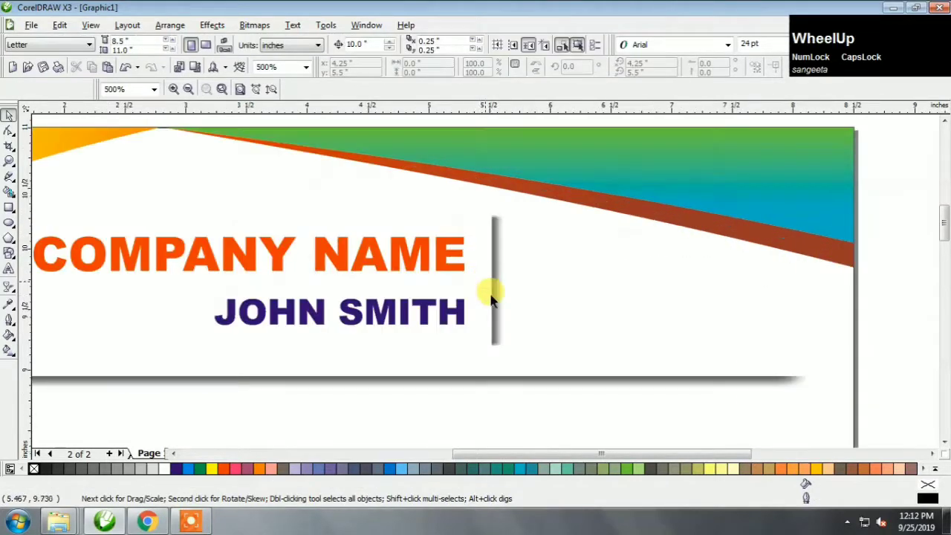
click(494, 332)
drag(495, 347, 497, 364)
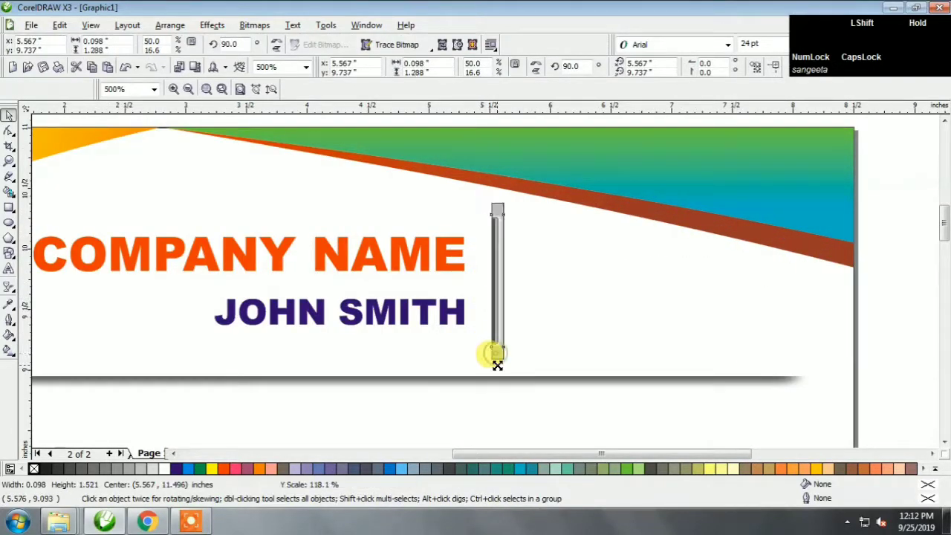
click(863, 316)
Add artistic text to the right of the vertical divider with the first two lines of the shop's address.
key(F8)
click(524, 242)
text(Shot)
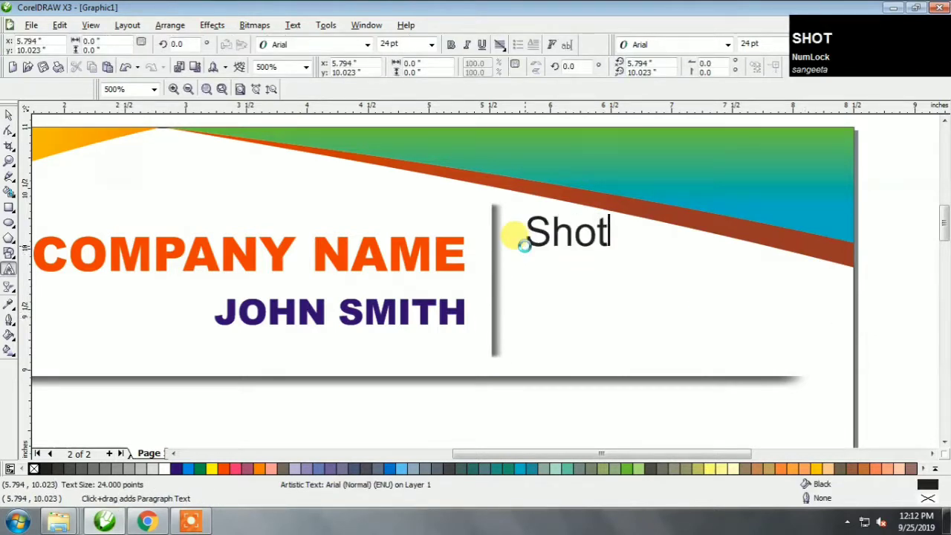
key(BackSpace)
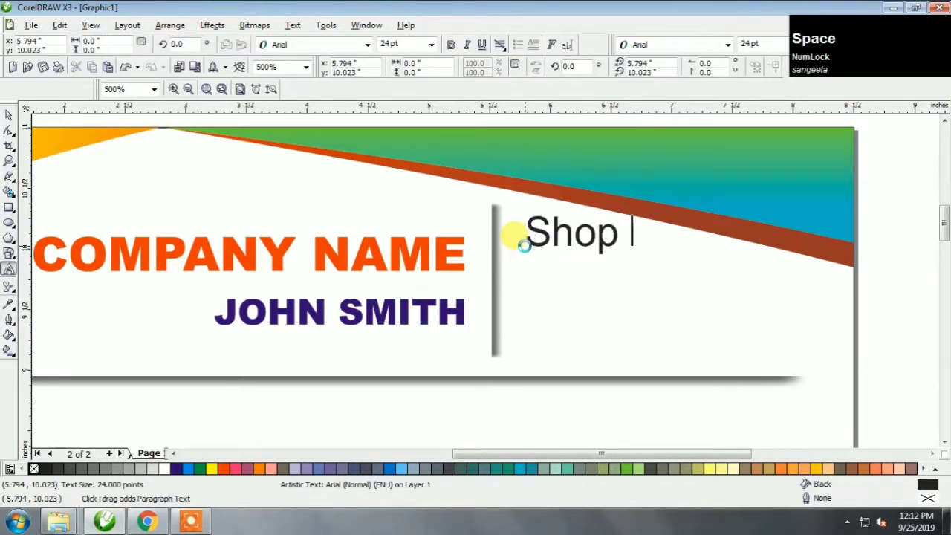
text(p)
key(F1)
key(F8)
click(534, 235)
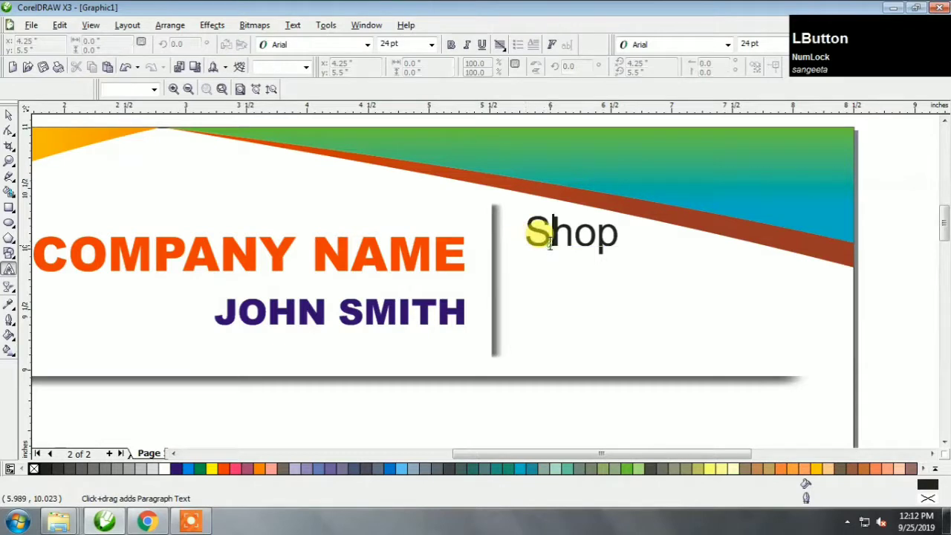
key(End)
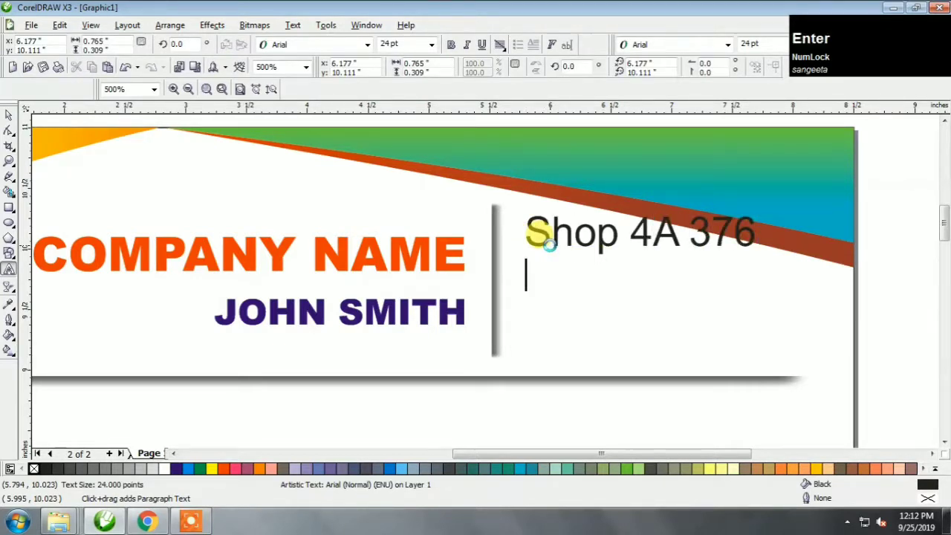
text(Bagh)
Reduce the address text to 14 pt.
key(ctrl+a)
key(ctrl+KP_4)
key(ctrl+KP_4)
key(ctrl+KP_4)
Complete the address block with the city, P.O. box, phone number and e-mail address.
key(End)
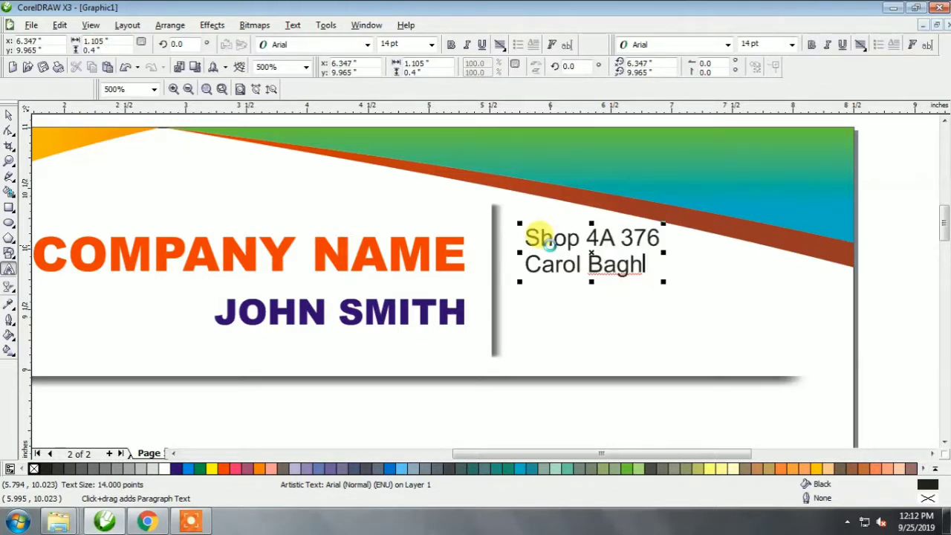
key(BackSpace)
key(BackSpace)
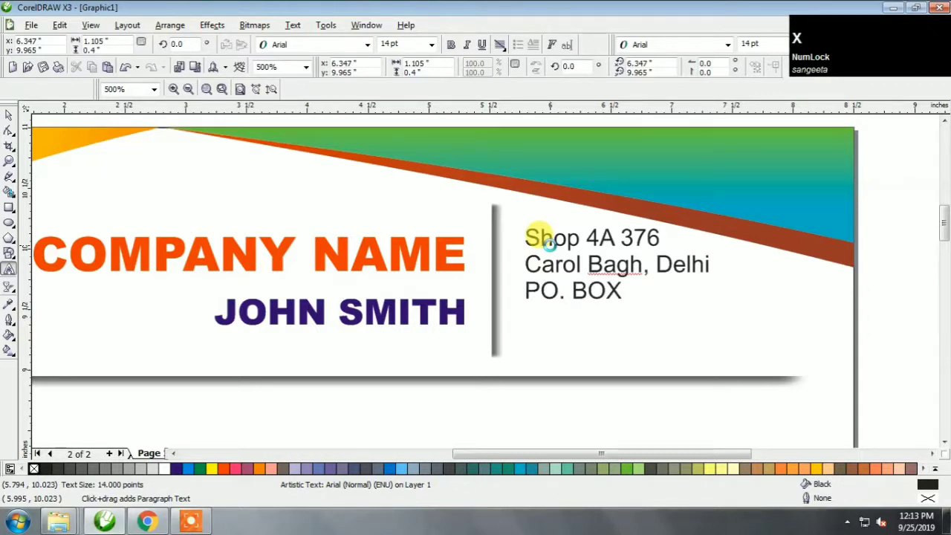
key(F1)
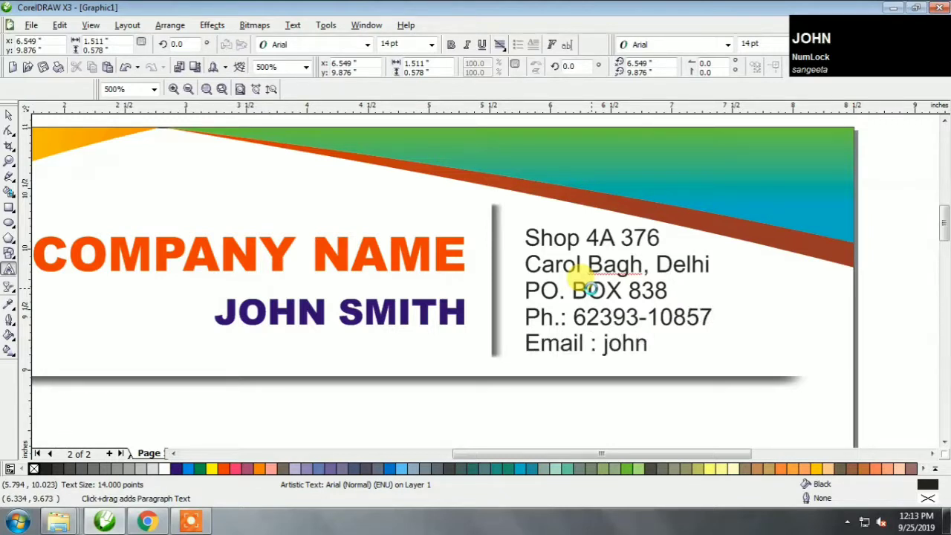
text(@gmail.com)
Make the whole contact block bold and reduce it to 12 pt.
key(ctrl+a)
key(ctrl+b)
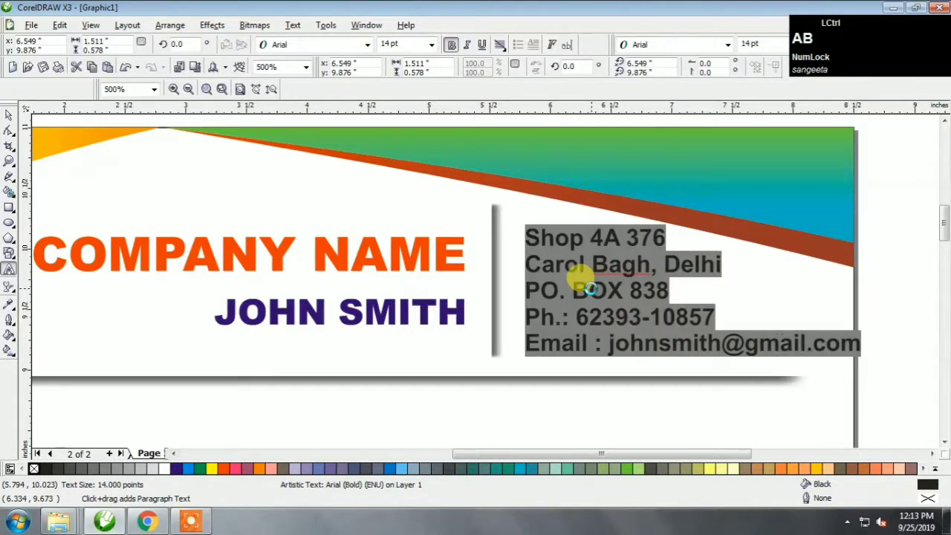
key(ctrl+KP_4)
key(ctrl+space)
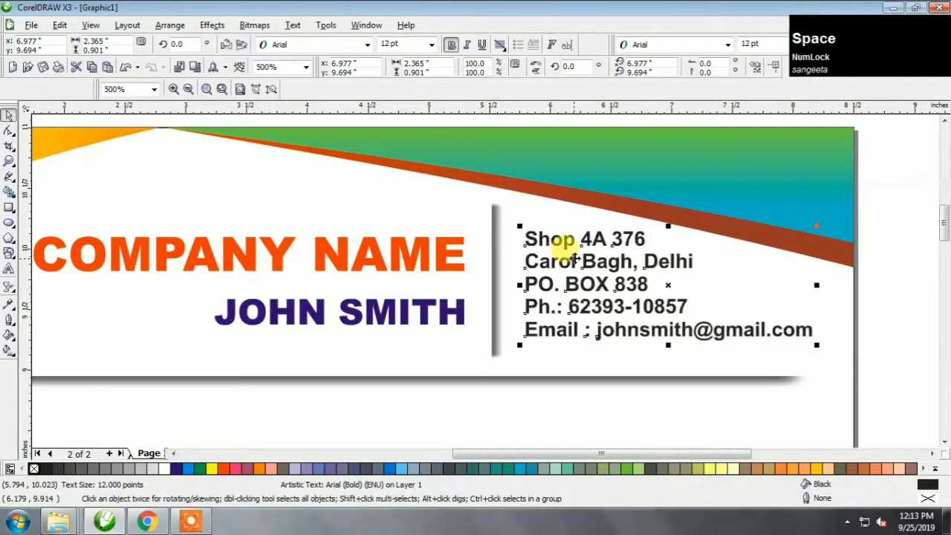
Move the contact block inside the right margin and shift the vertical divider slightly toward the heading.
drag(581, 254, 566, 255)
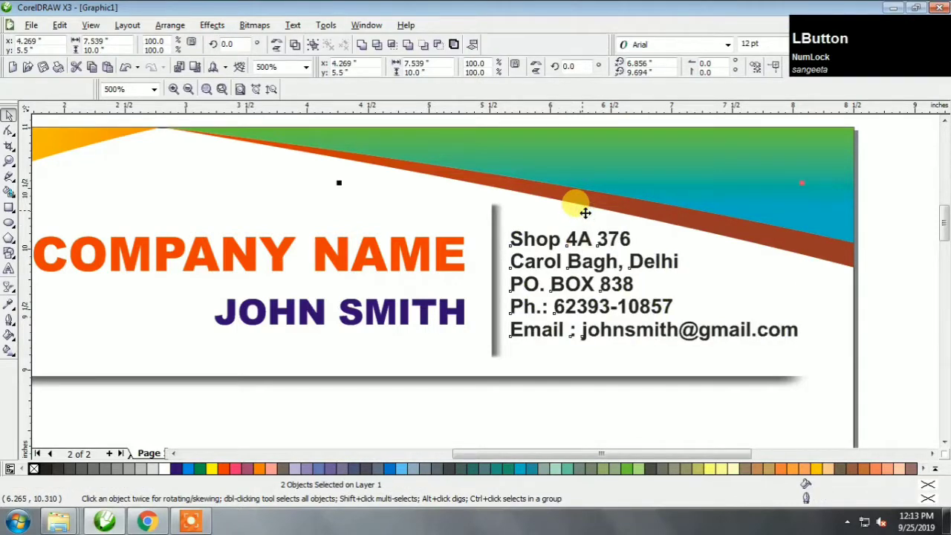
click(476, 317)
click(496, 334)
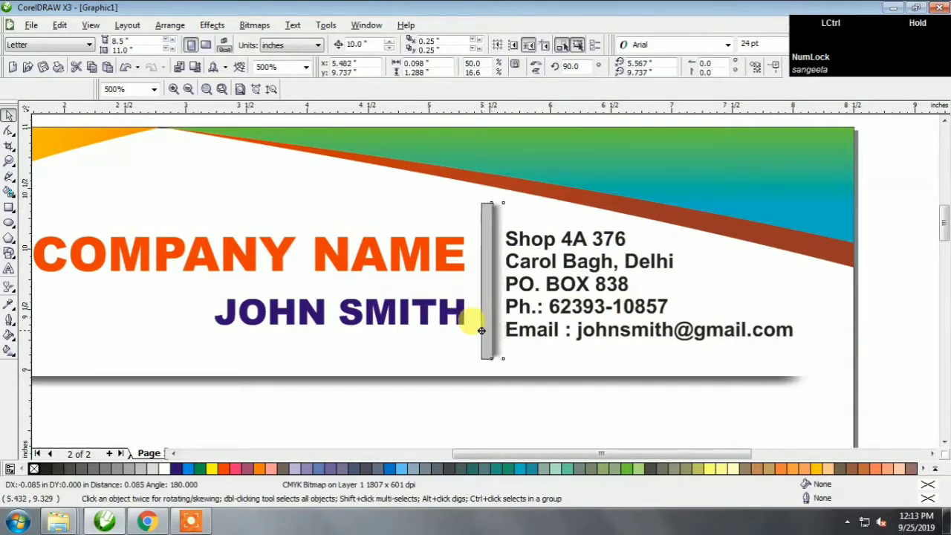
Add two text lines below the horizontal divider, "Ref." and "Date", each followed by a dotted line.
key(F4)
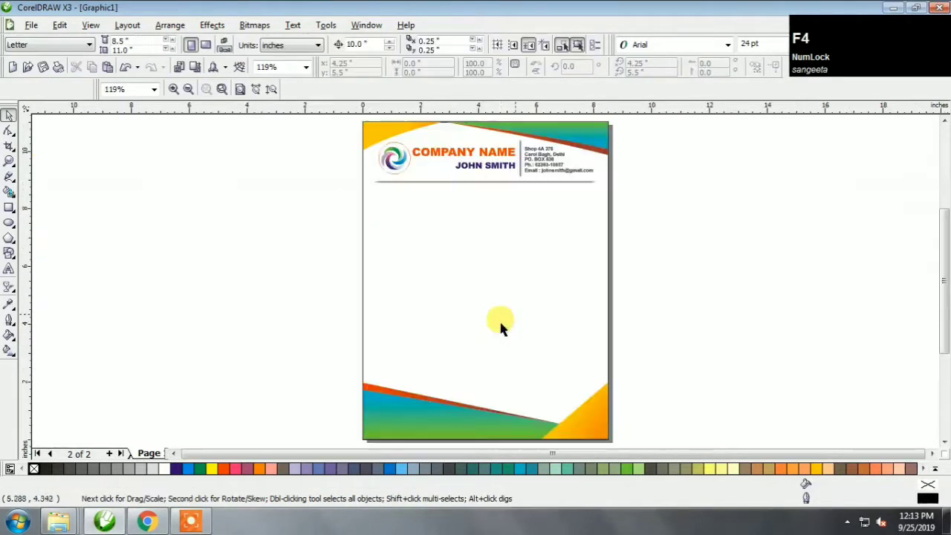
click(10, 262)
scroll(490, 282, up, 2)
click(537, 392)
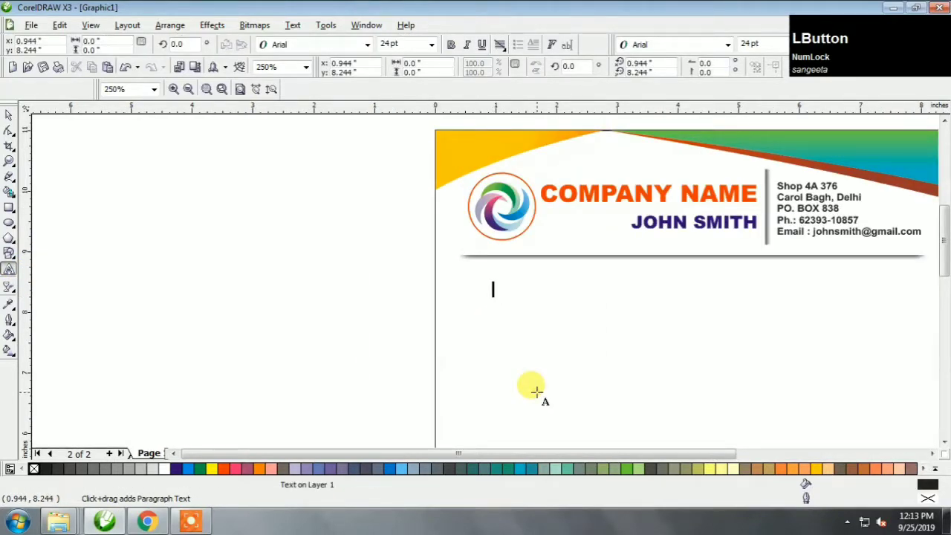
text(Rel)
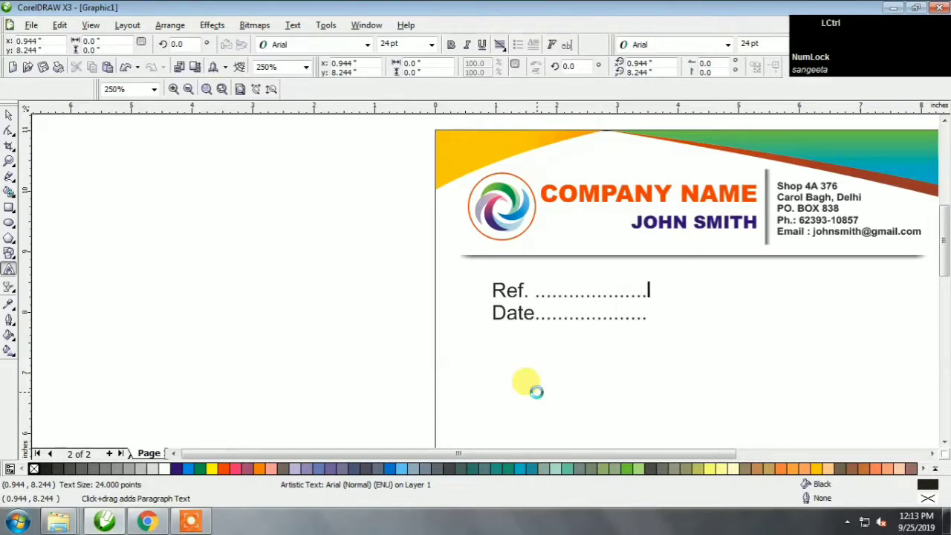
Format the Ref. and Date lines as 11 pt bold italic Arial with a blue fill.
key(ctrl+a)
key(ctrl+b)
key(ctrl+KP_4)
key(ctrl+KP_4)
key(ctrl+KP_4)
key(ctrl+KP_4)
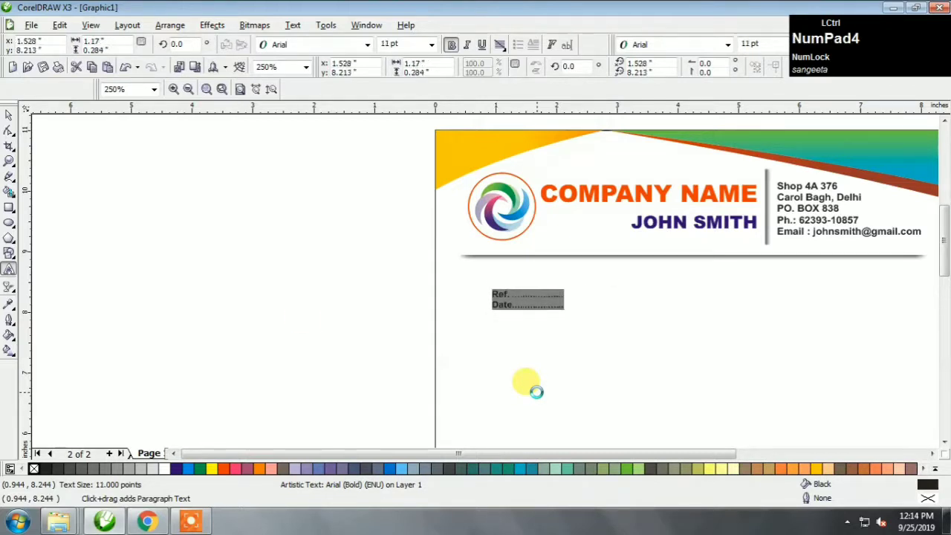
click(176, 468)
click(466, 44)
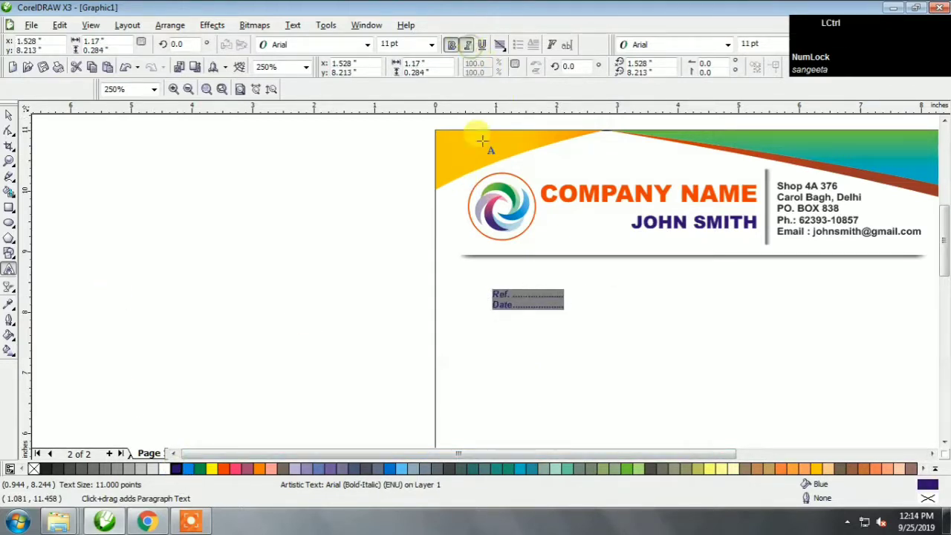
Align the Ref. and Date text to the margin frame's left edge and break it apart into separate lines.
key(space)
shift+click(561, 334)
key(l)
click(478, 310)
click(212, 25)
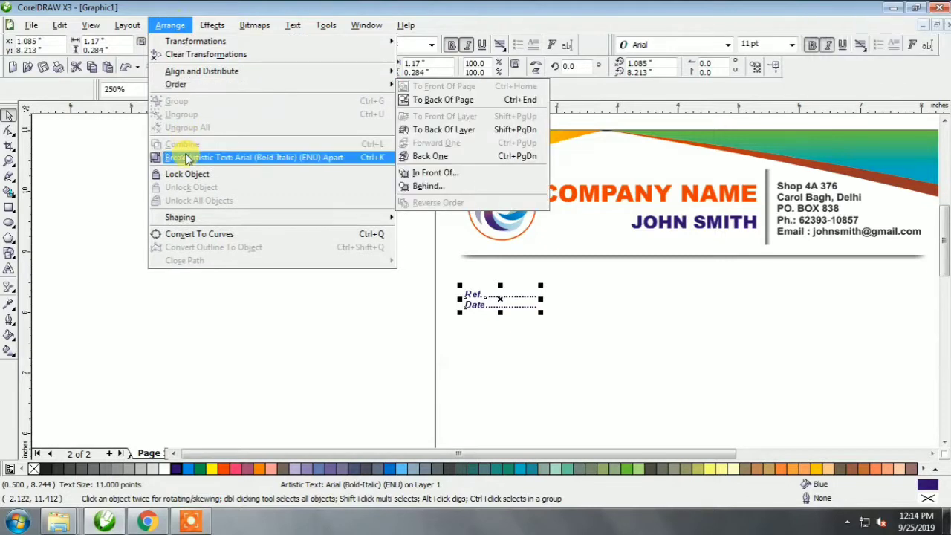
click(186, 154)
Align the Date line to the right margin and level its top with the Ref. line.
shift+click(527, 347)
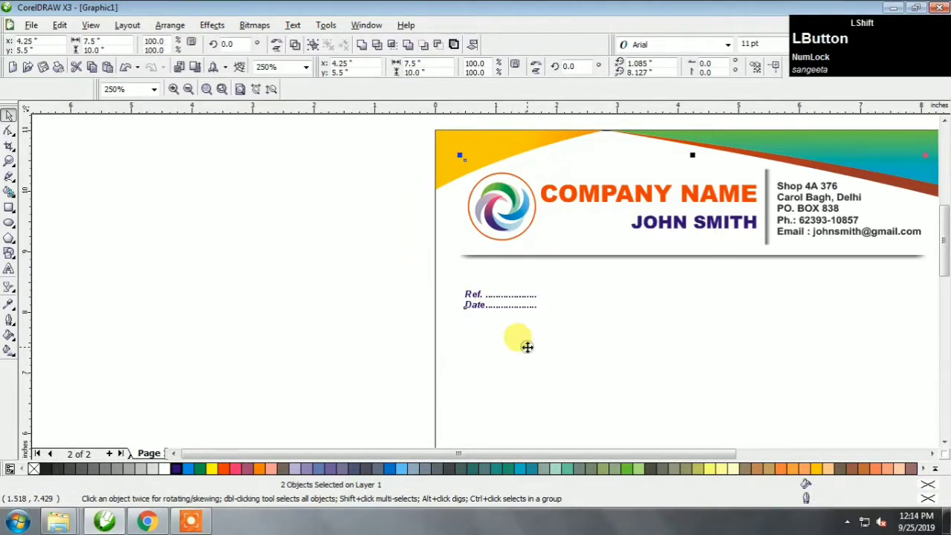
key(r)
shift+click(496, 310)
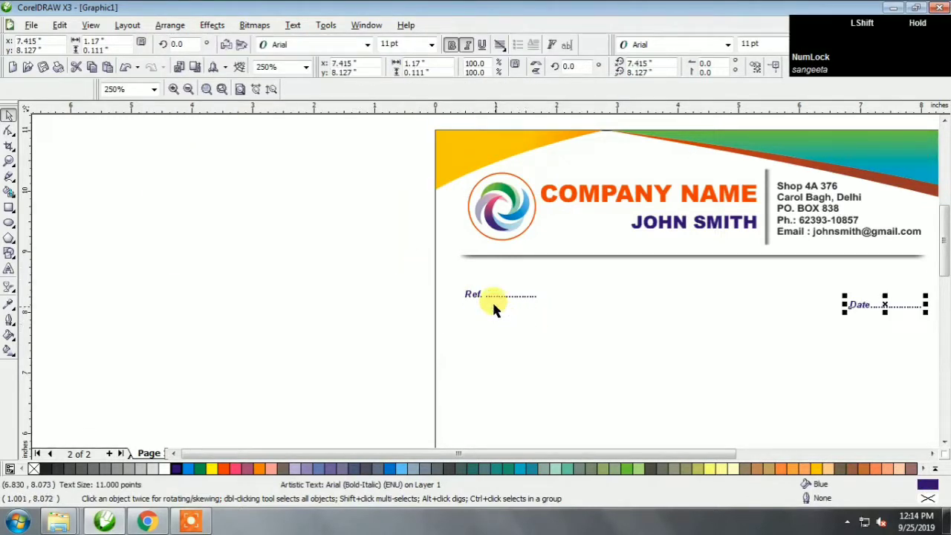
shift+click(474, 296)
key(t)
click(336, 326)
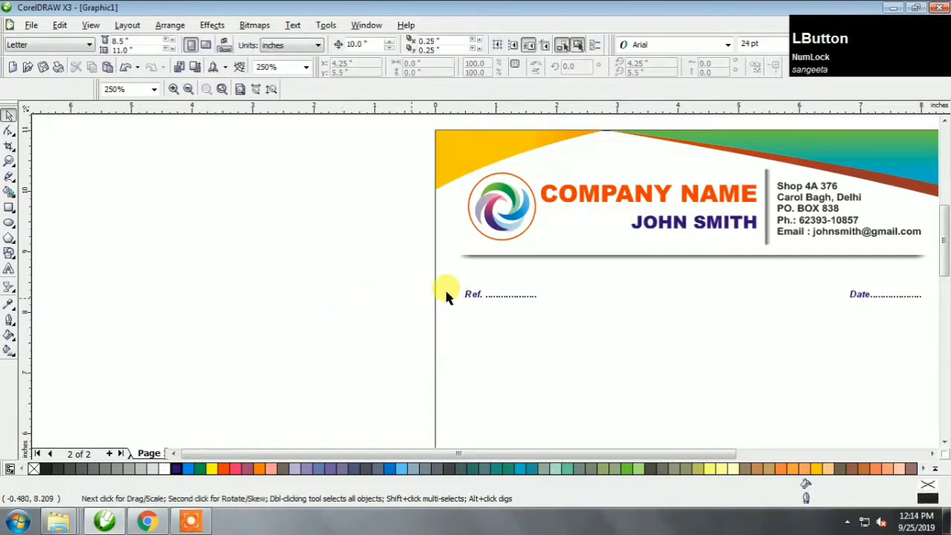
drag(667, 334, 890, 327)
shift+click(858, 293)
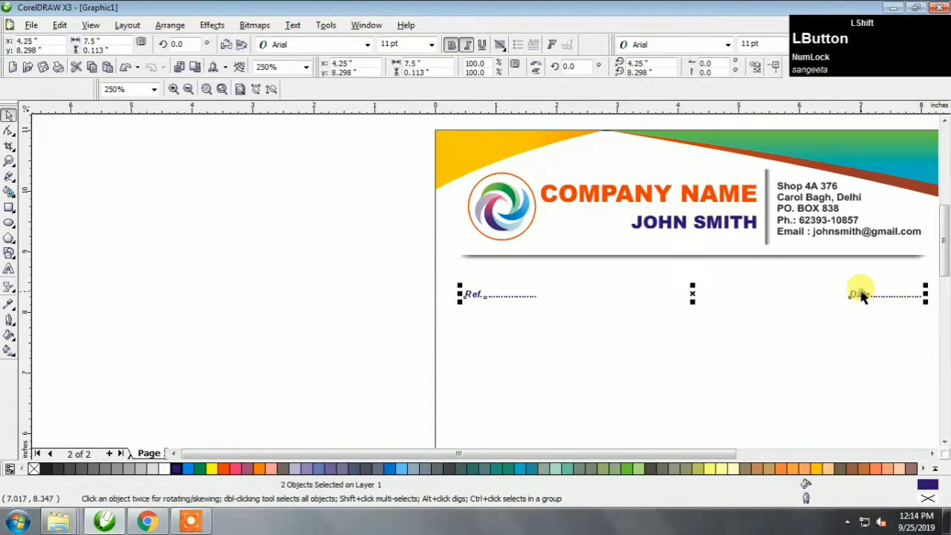
click(363, 308)
Place a copy of the circular logo at the page centre, enlarged to about 5.02 inches wide.
click(240, 88)
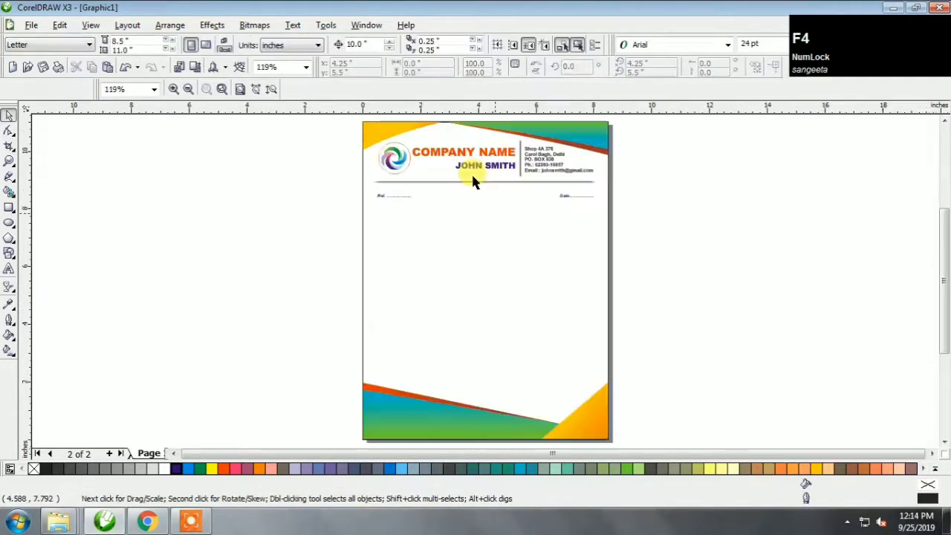
click(392, 158)
drag(391, 157, 562, 358)
Convert the enlarged logo copy to a 300 dpi CMYK bitmap with a transparent background.
click(254, 24)
click(264, 41)
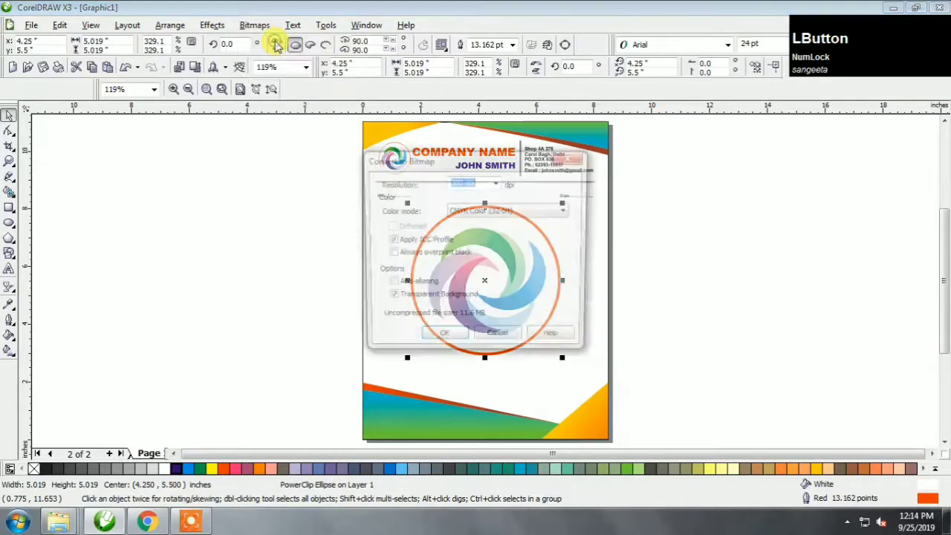
key(Return)
Apply a uniform transparency of 90 to the enlarged logo bitmap so it serves as a watermark.
click(9, 286)
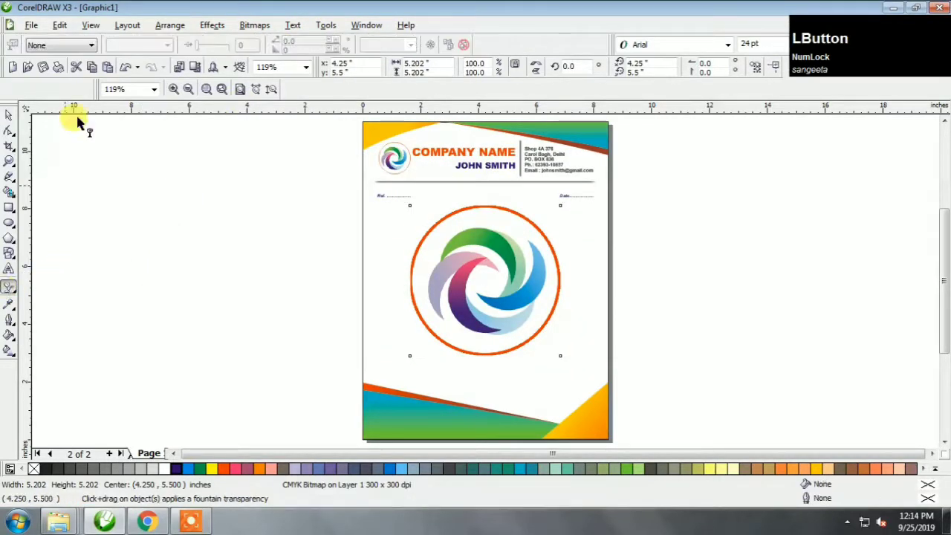
click(64, 46)
click(64, 62)
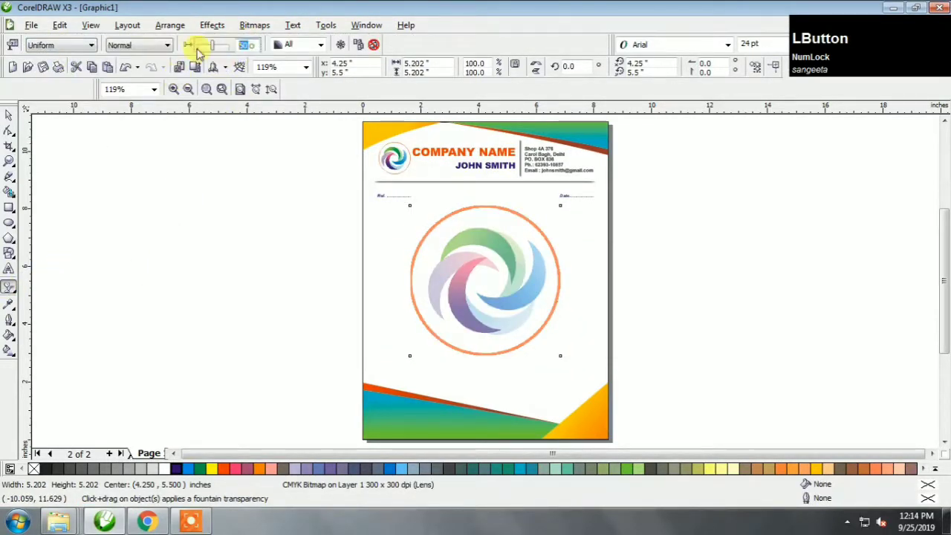
text(90)
key(KP_Enter)
Place the logo watermark inside the page-size PowerClip rectangle and open the rectangle's contents for editing.
key(space)
drag(480, 256, 622, 307)
click(648, 346)
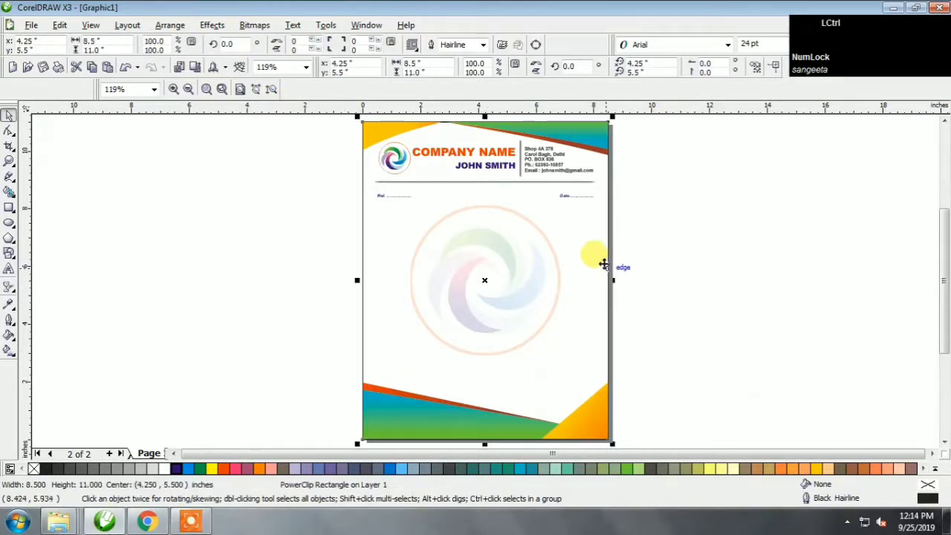
right_click(604, 282)
click(645, 22)
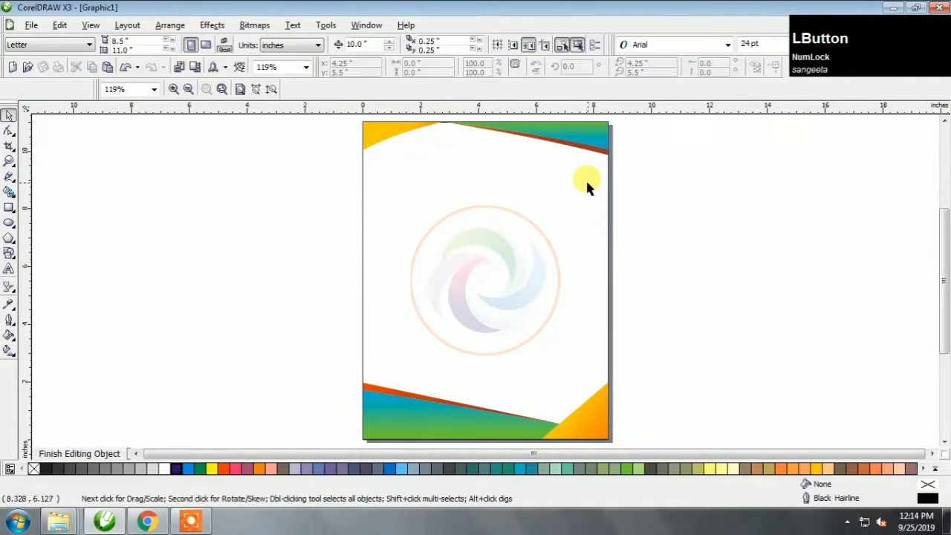
Move the watermark straight down a little within the PowerClip contents and finish editing.
click(493, 280)
drag(494, 281, 516, 311)
click(683, 296)
ctrl+click(515, 329)
ctrl+click(675, 321)
click(690, 317)
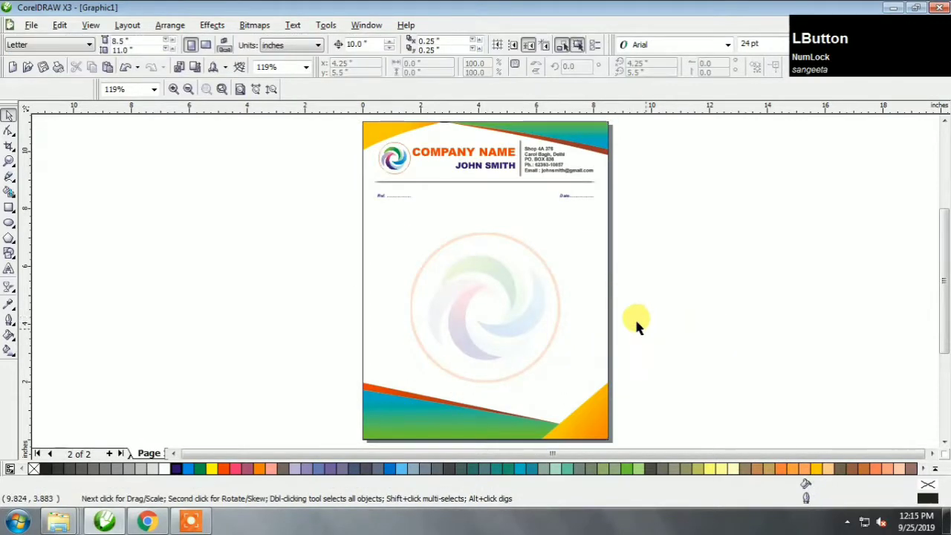
Remove the outline from the page-size PowerClip rectangle.
click(553, 191)
click(688, 209)
click(398, 249)
right_click(34, 468)
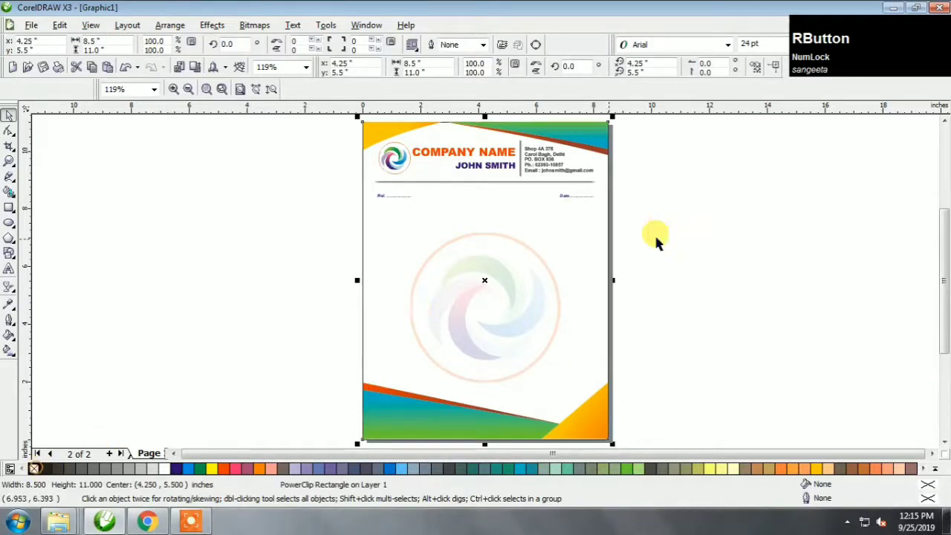
click(698, 254)
Group all of the letterhead's objects and view the whole page in full-screen preview.
scroll(483, 277, down, 2)
drag(510, 195, 276, 405)
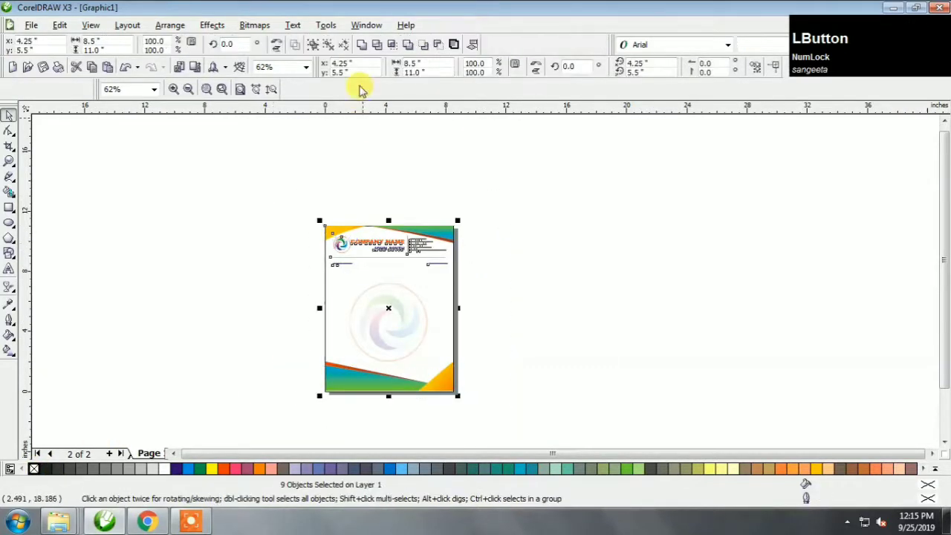
click(310, 46)
click(593, 215)
key(F4)
key(F9)
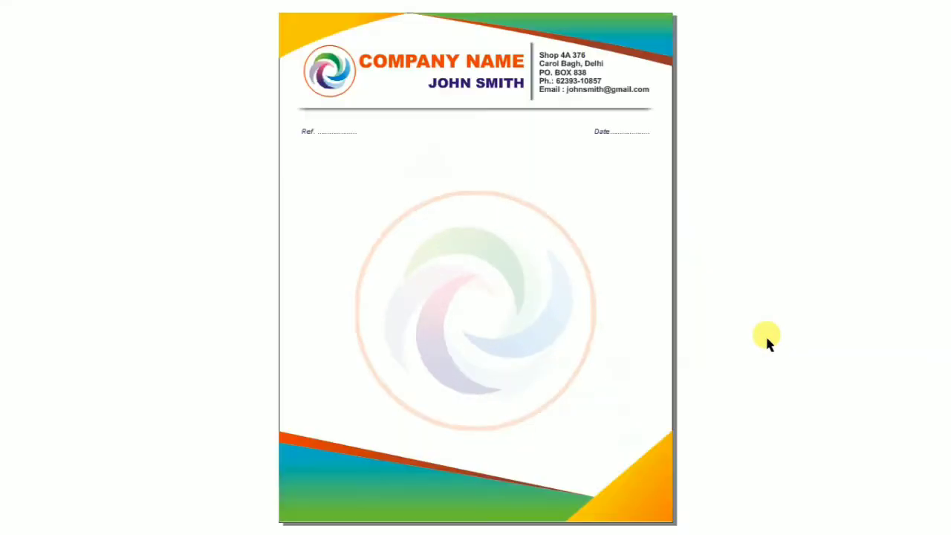